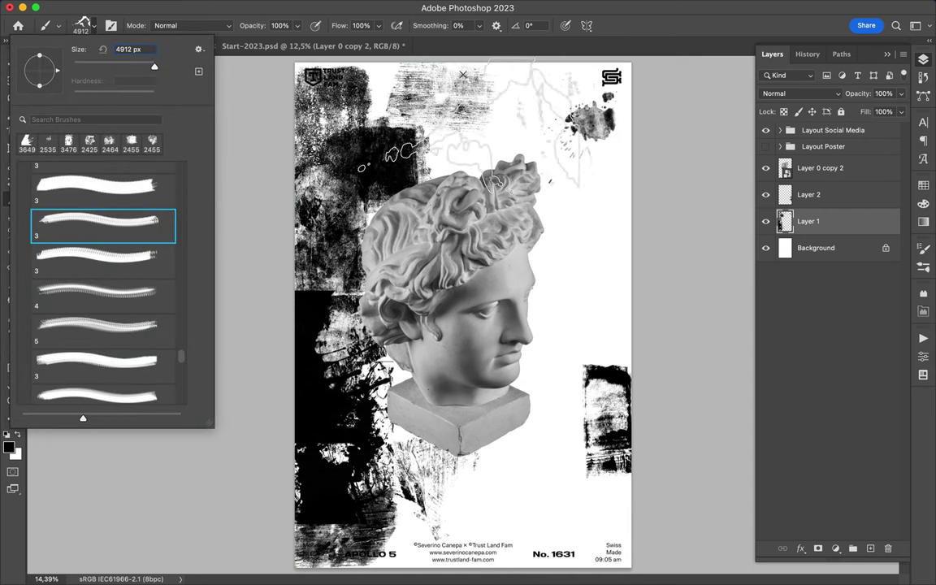
Step: Stamp a black ink splash at the poster's upper right and an ink splatter near the bottom centre on Layer 1
left_click(504, 113)
left_click(84, 25)
left_click(97, 292)
left_click(447, 479)
Step: Choose brush 1 from the Spary Paint II set and stamp a black scribble over the upper left of Layer 1
left_click(84, 26)
left_click(97, 332)
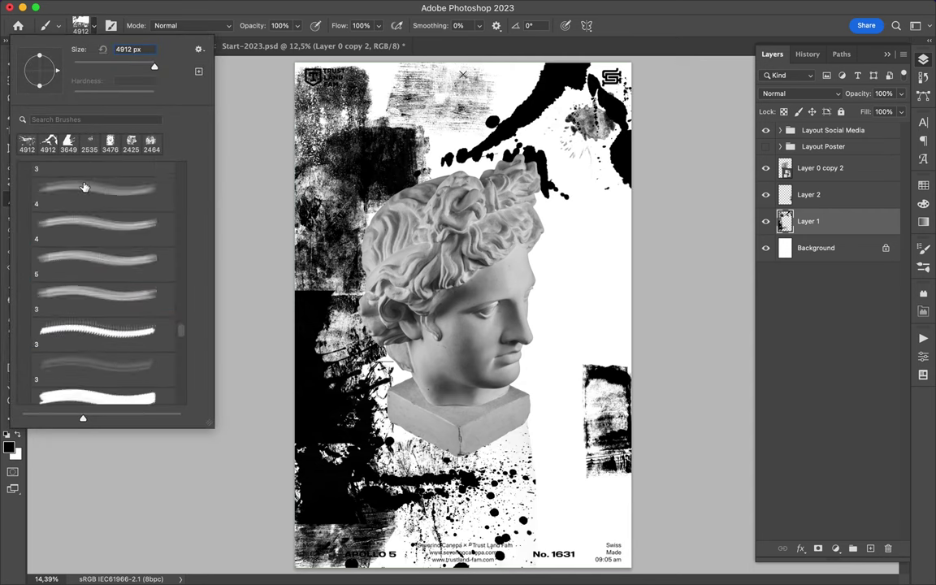
scroll(73, 215, "down", 10)
left_click(36, 338)
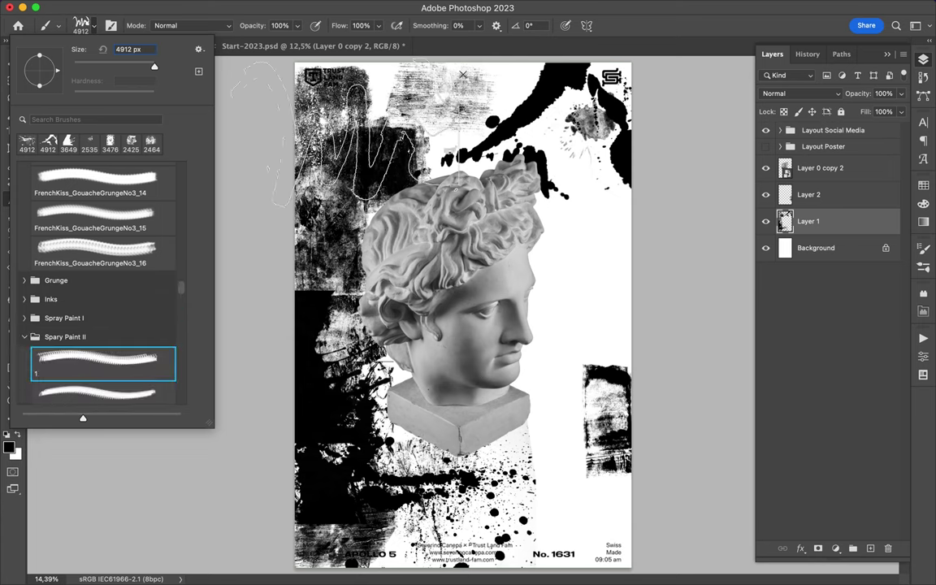
double_click(89, 357)
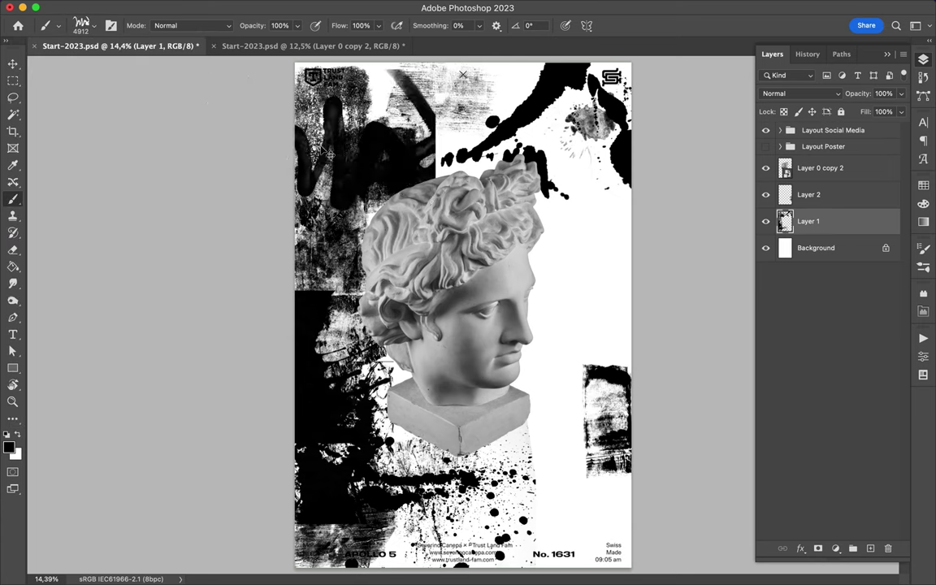
Step: Add a new layer above Layer 0 copy 2 and stamp black spray-paint strokes over the bust's hair
left_click(823, 169)
key("super+shift+alt+n")
left_click_drag(488, 173, 455, 301)
Step: Stamp brush 3 from the Spary Paint II set across the poster's top-left corner on Layer 3
left_click(84, 25)
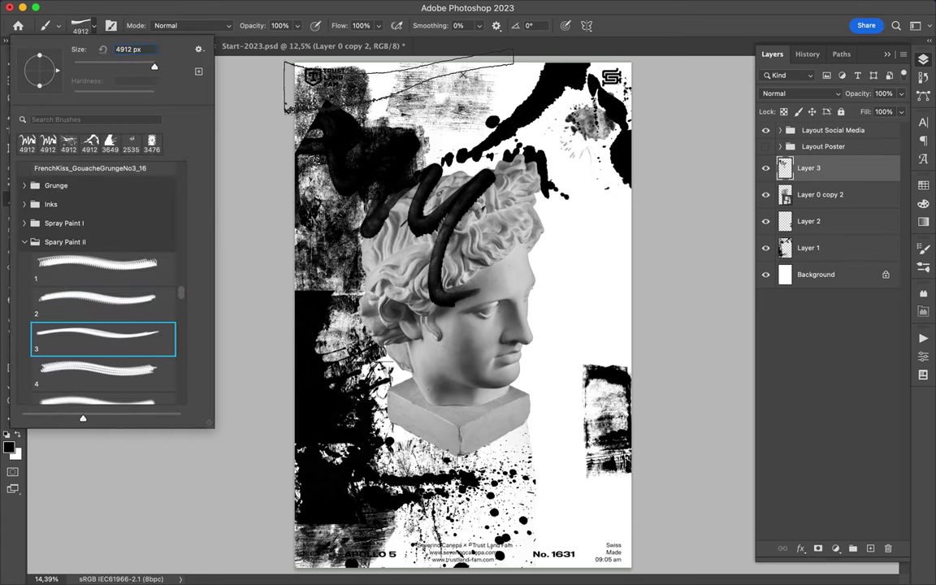
key("period")
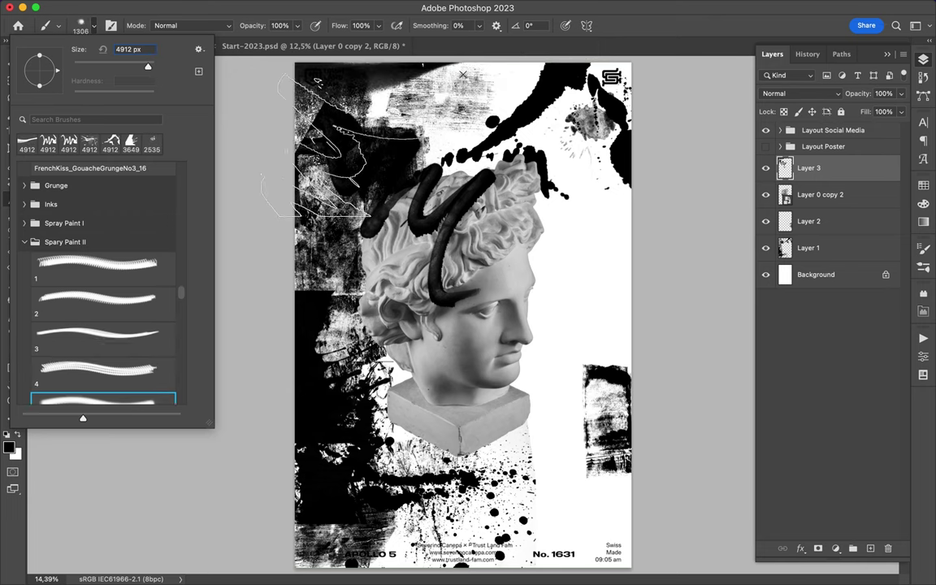
key("Return")
Step: Return to Layer 1 and stamp black spray strokes at the poster's bottom left and spray marks along its top
key("alt+bracketleft")
key("alt+bracketleft")
key("alt+bracketleft")
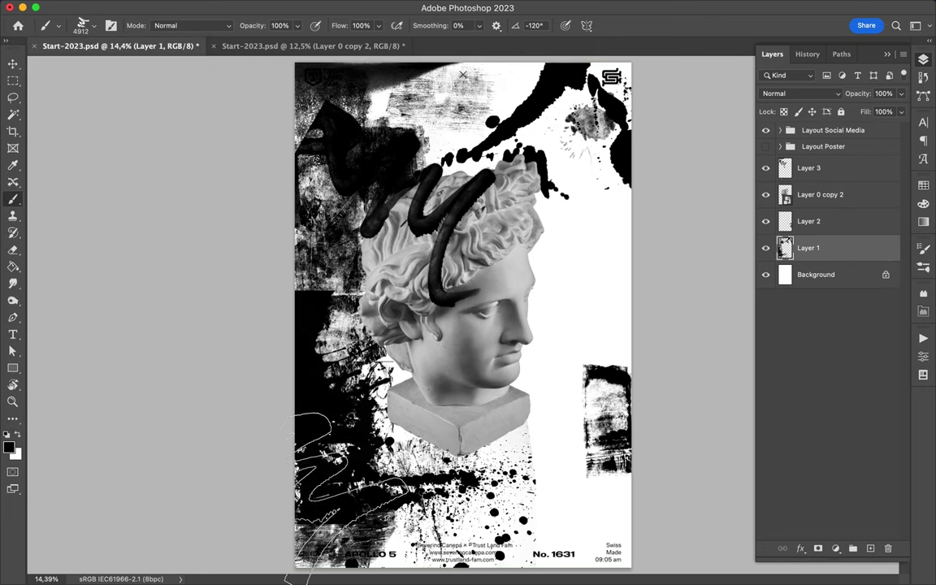
left_click(84, 25)
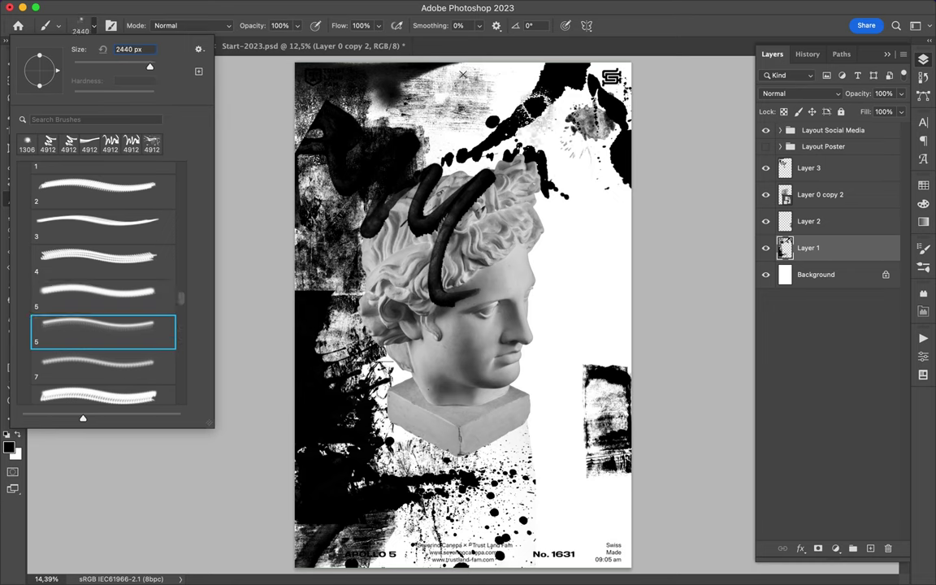
key("period")
key("Return")
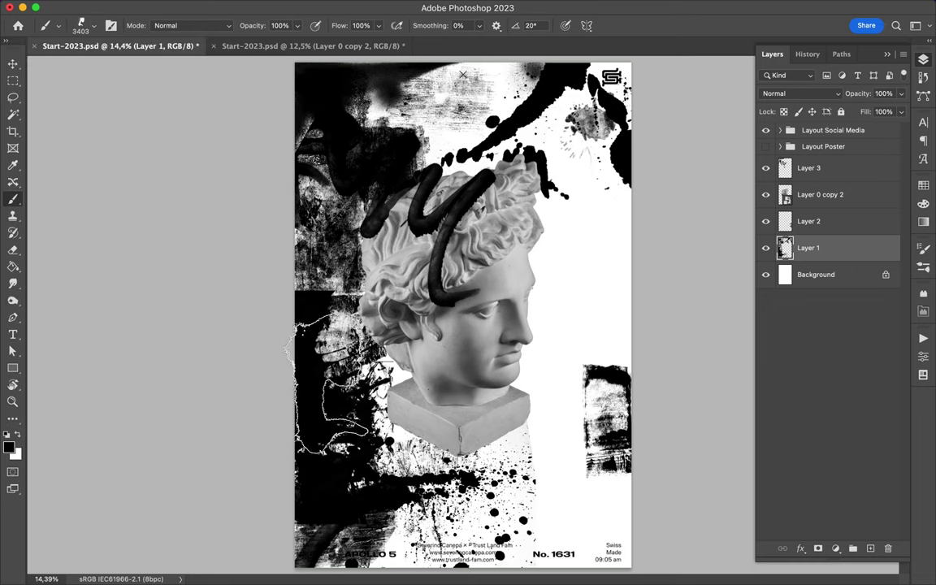
Step: Stamp spray brushes 11, 14 and 16 on Layer 1 for dense black down the left edge and drips across the top
key("period")
key("period")
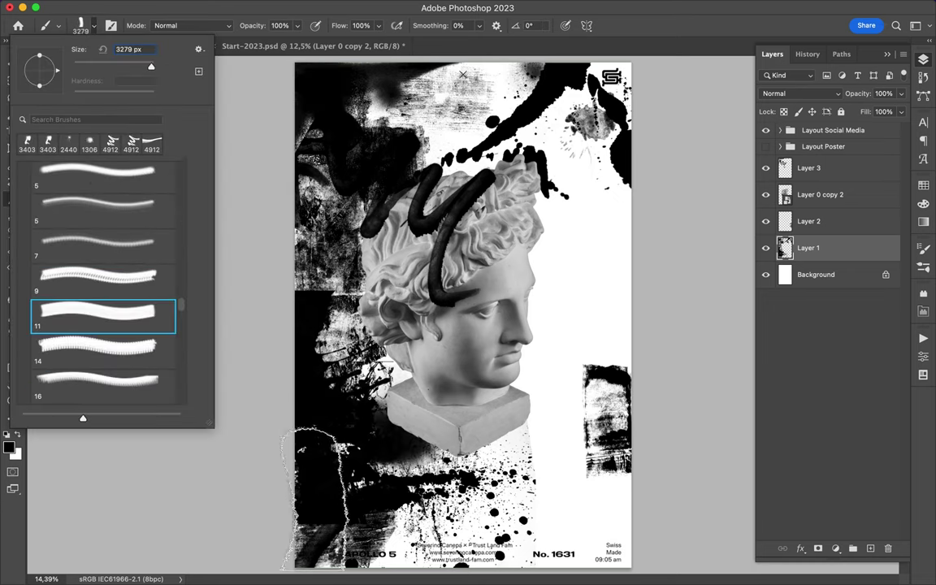
key("period")
key("period")
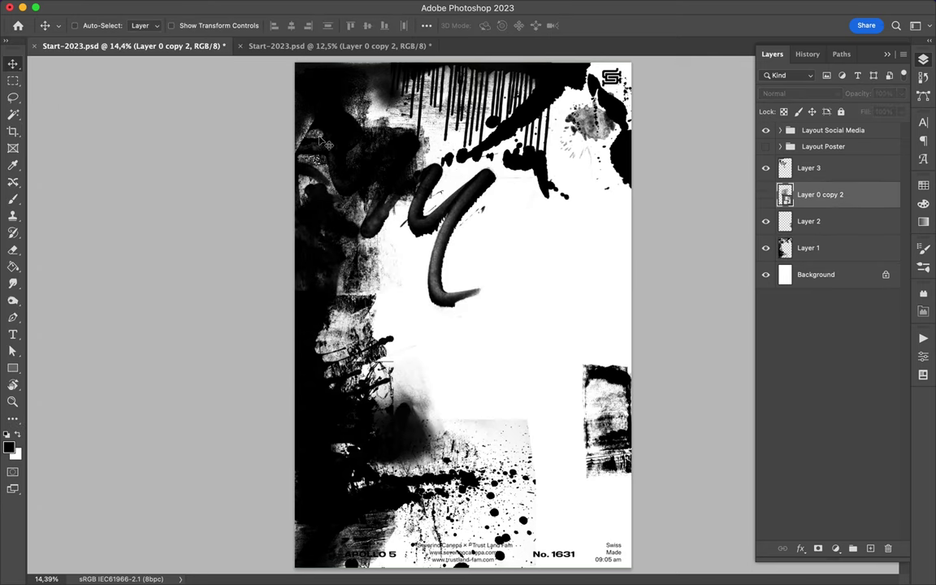
Step: Add a new layer directly above the Background and stamp a dark grey spray-paint mark left of the poster's centre
key("b")
key("period")
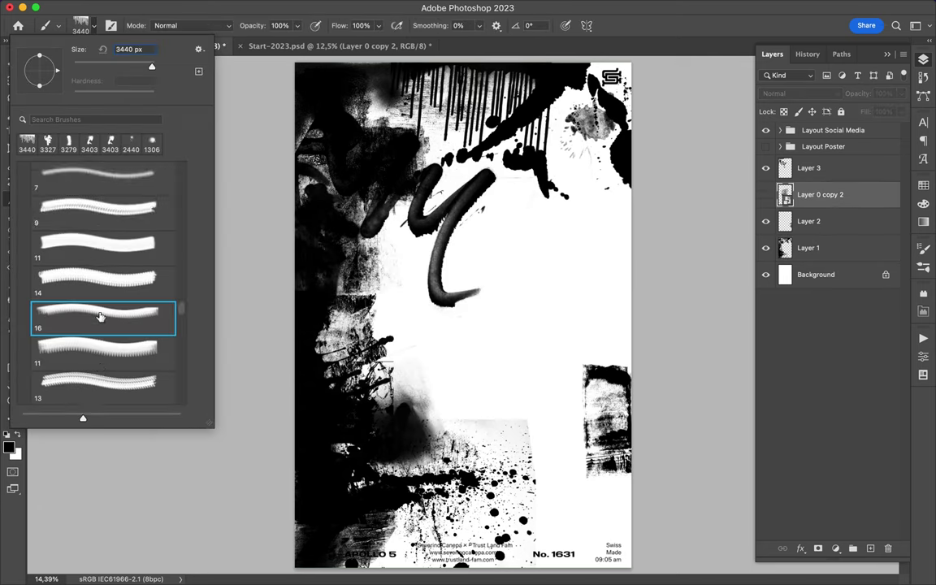
key("alt+bracketleft")
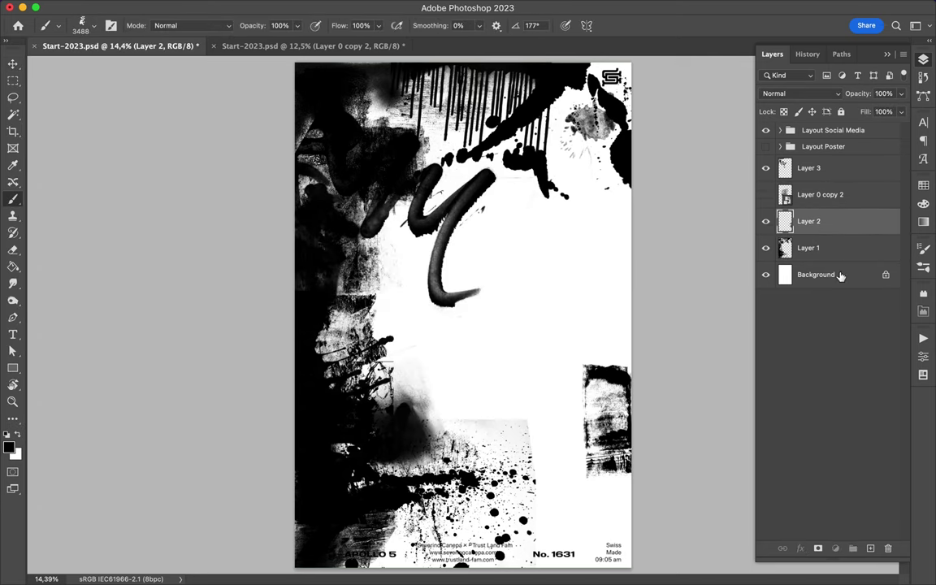
left_click(816, 275)
key("super+shift+alt+n")
left_click(9, 447)
key("Return")
left_click(382, 321)
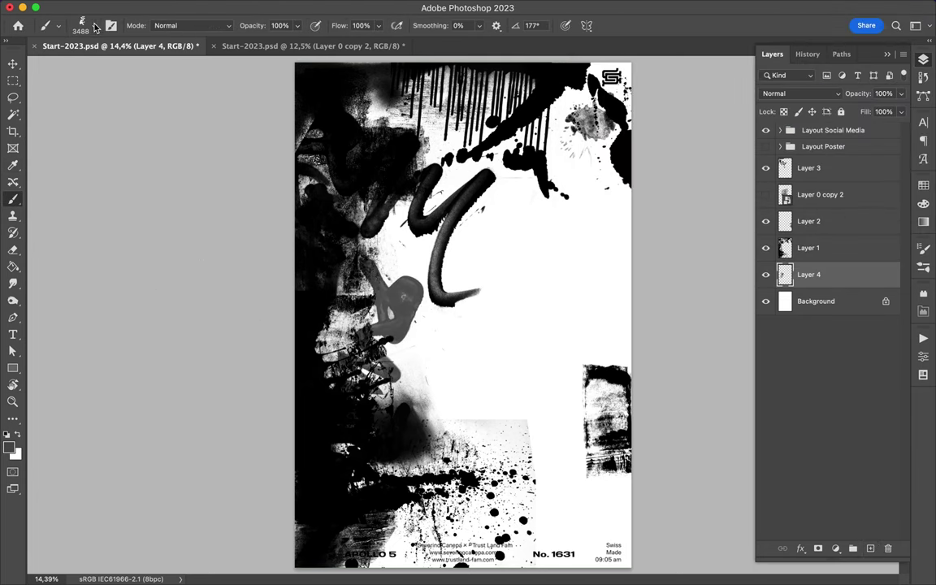
Step: Stamp dark grey spray strokes behind the black scribbles in the poster's upper half on Layer 4
left_click(93, 25)
left_click(129, 378)
scroll(102, 326, "down", 2)
left_click(102, 348)
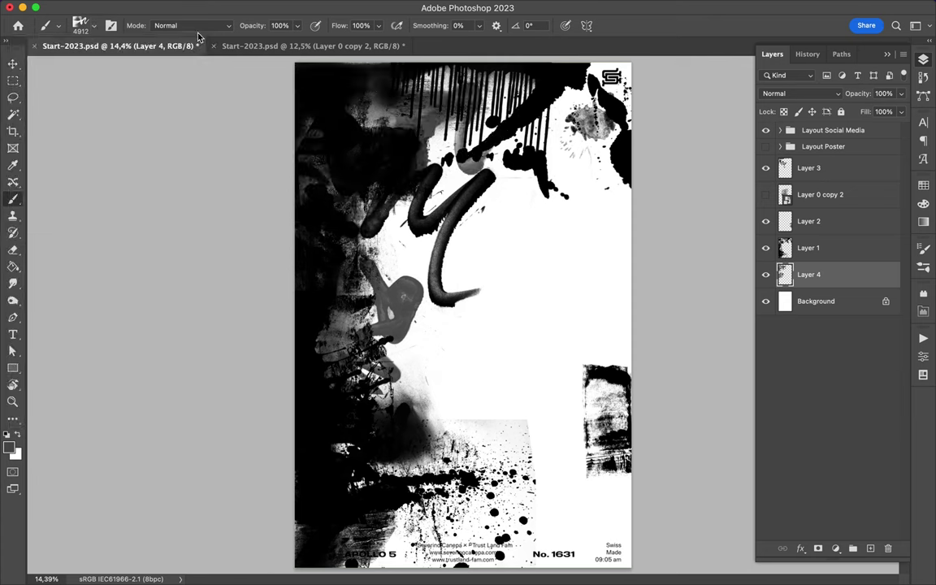
Step: Stamp dark grey drips around the upper centre and broad spray strokes at the upper right of Layer 4
left_click(98, 378)
scroll(92, 388, "down", 2)
left_click(92, 391)
scroll(92, 391, "down", 2)
left_click(96, 382)
left_click(94, 25)
left_click(94, 25)
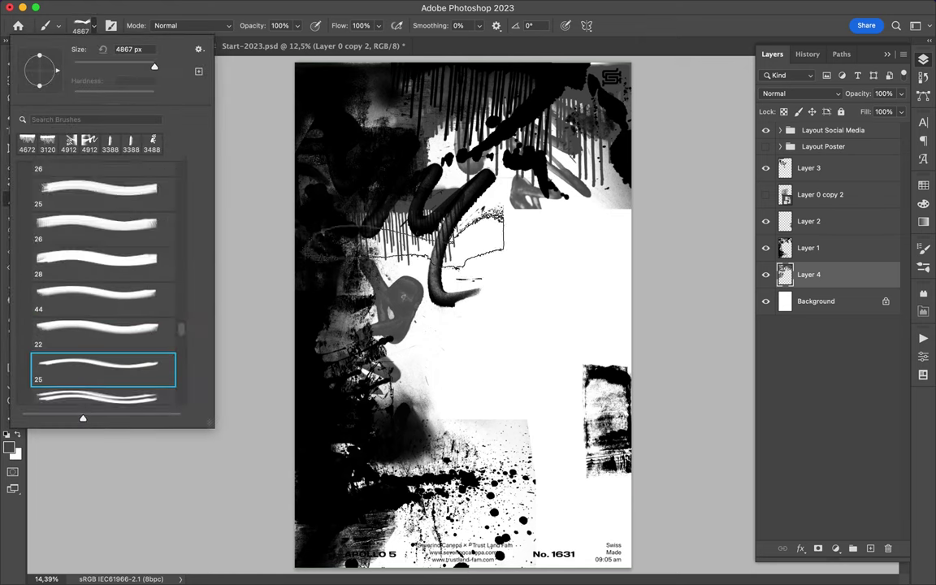
Step: Stamp thin dark grey scribbles from the Strokes brush set at the upper right and bottom centre of Layer 4
scroll(106, 346, "down", 3)
left_click(107, 346)
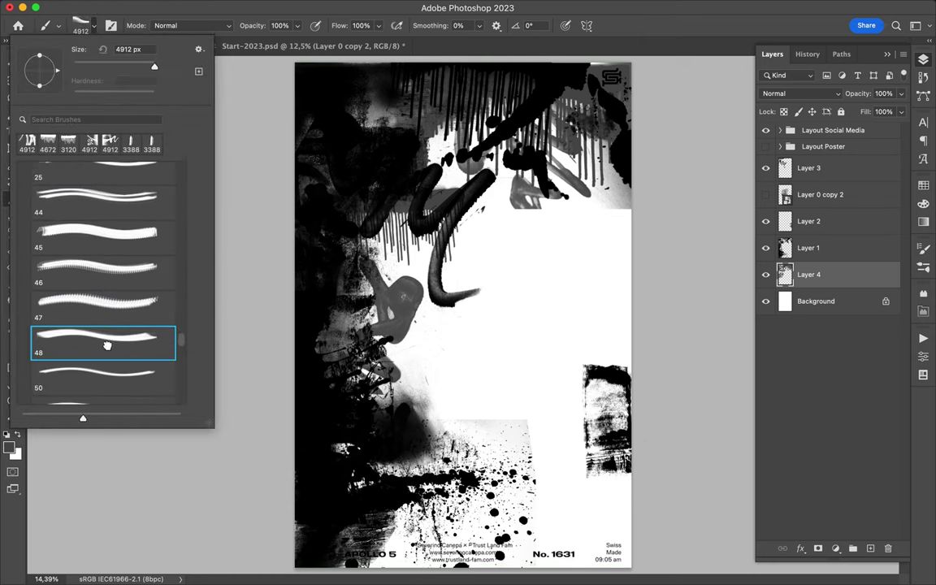
scroll(106, 345, "down", 5)
left_click(104, 262)
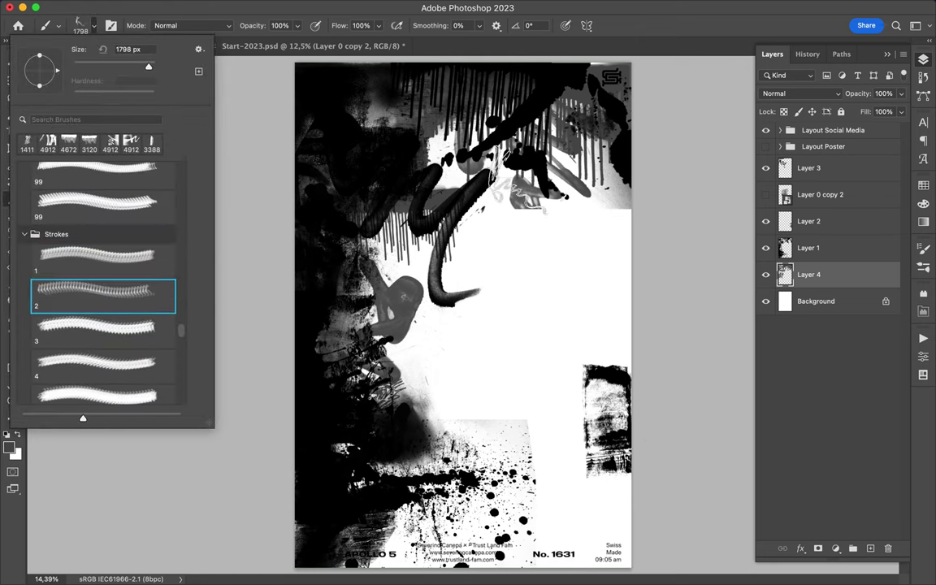
left_click(103, 331)
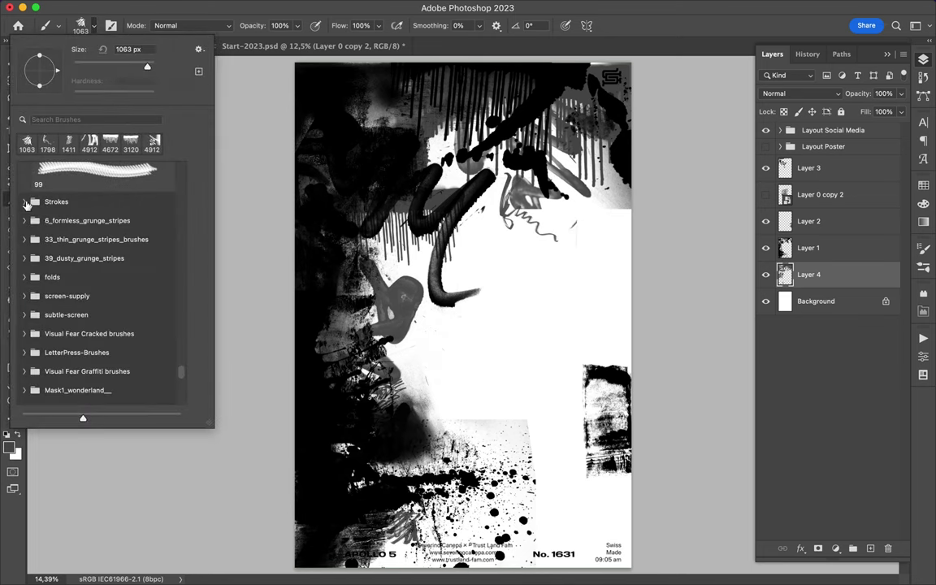
Step: Stamp mid-grey grunge stripes from the 6_formless_grunge_stripes set at the upper right and lower centre on a new layer above the Background
left_click(24, 216)
left_click(104, 246)
left_click(103, 313)
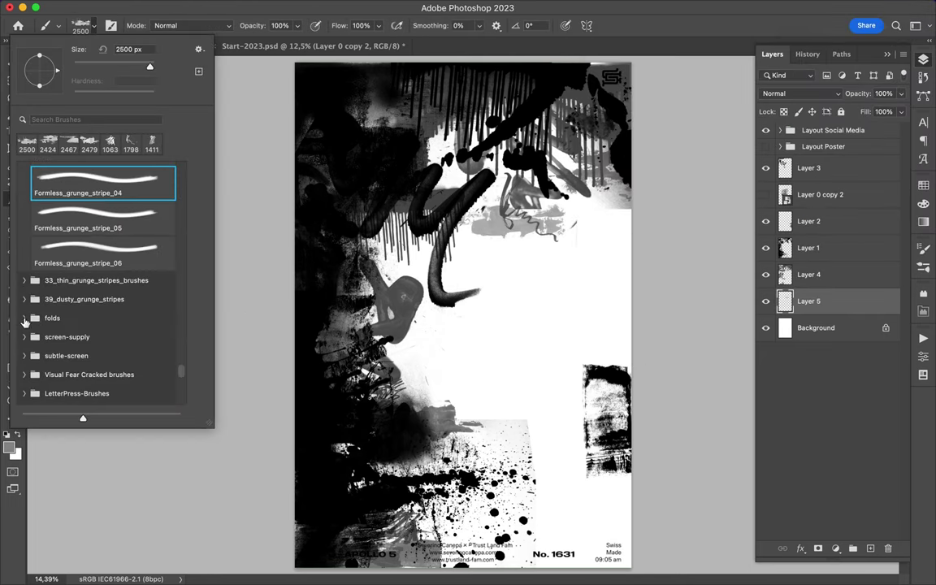
scroll(25, 322, "down", 5)
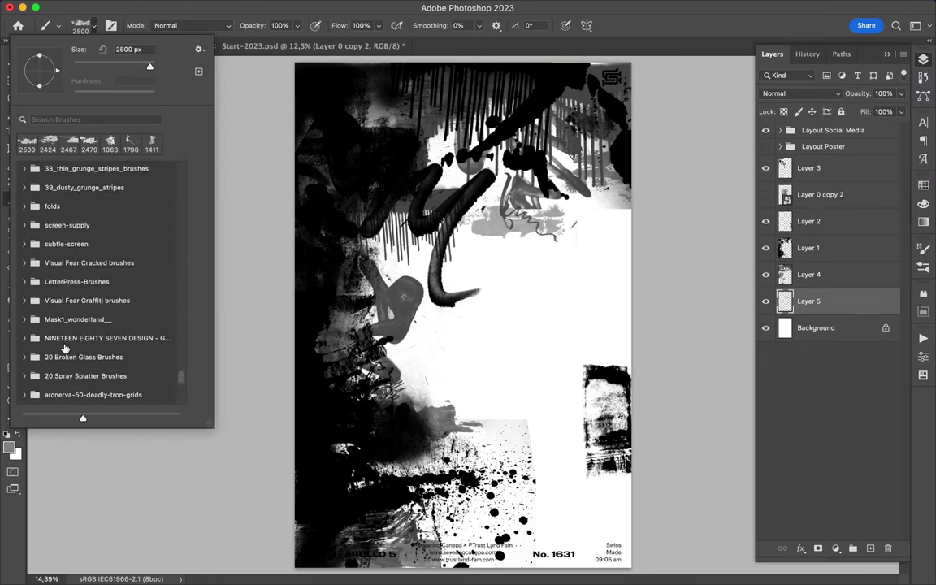
scroll(57, 354, "down", 10)
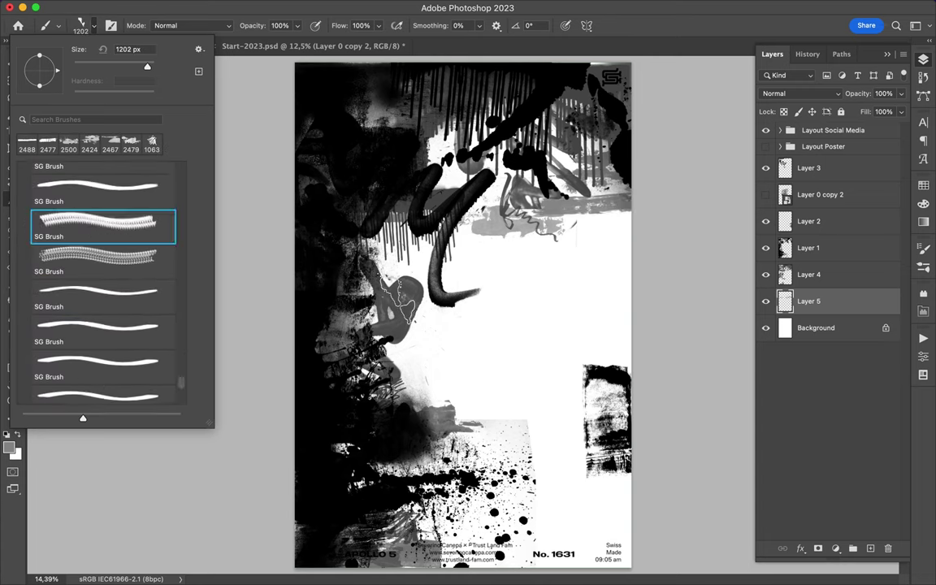
Step: Choose brush 4 from the Spary Paint II set and stamp it in mid-grey near the bottom centre of Layer 5
scroll(89, 244, "down", 10)
left_click(78, 392)
left_click(98, 378)
scroll(89, 268, "up", 10)
scroll(89, 268, "down", 3)
left_click(24, 192)
left_click(26, 369)
left_click(24, 329)
left_click(98, 356)
scroll(98, 285, "down", 3)
left_click(98, 272)
left_click(97, 343)
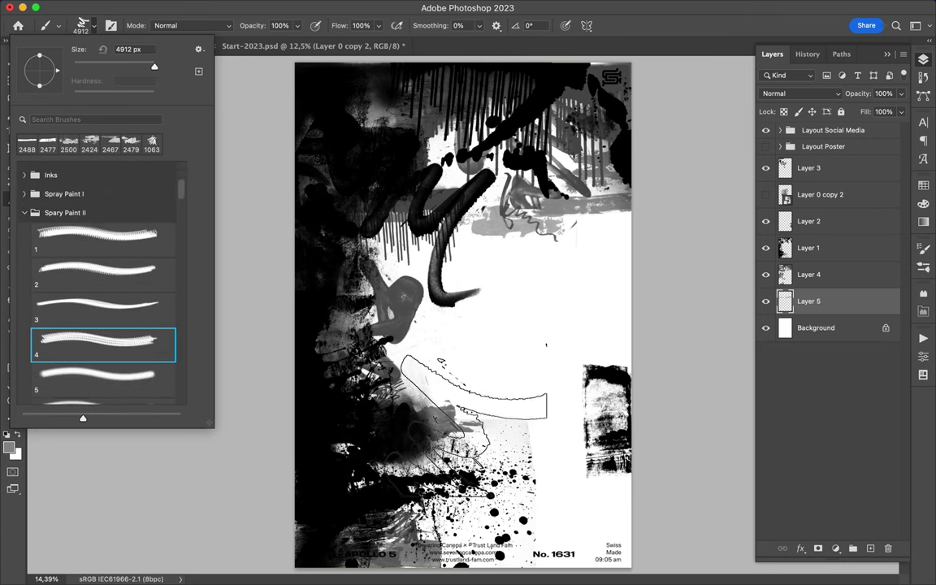
key("Return")
Step: Stamp mid-grey spray marks on Layer 5 using brushes 14, 15 and 16
left_click(81, 25)
left_click(104, 295)
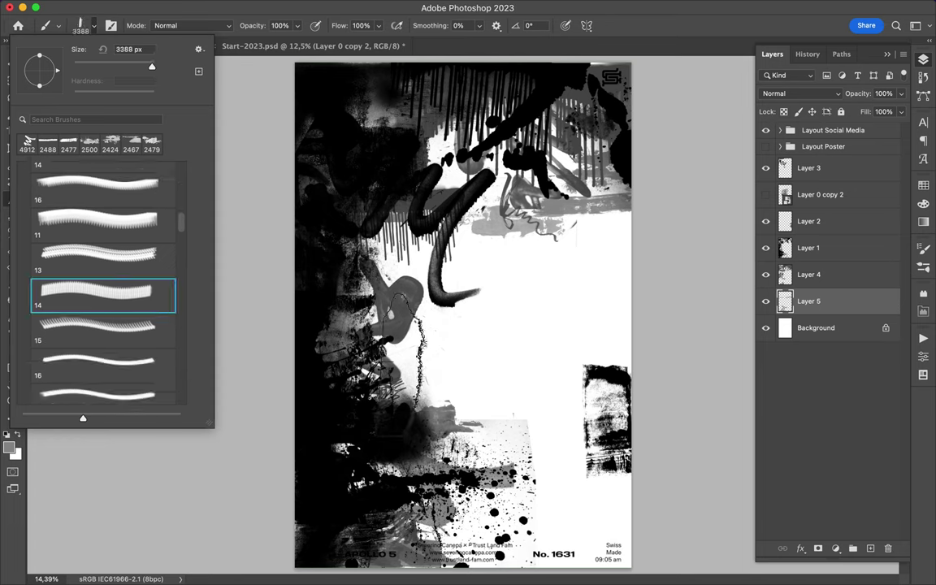
key("Return")
key("Return")
left_click(98, 326)
key("Return")
key("Return")
left_click(97, 366)
key("Return")
key("Return")
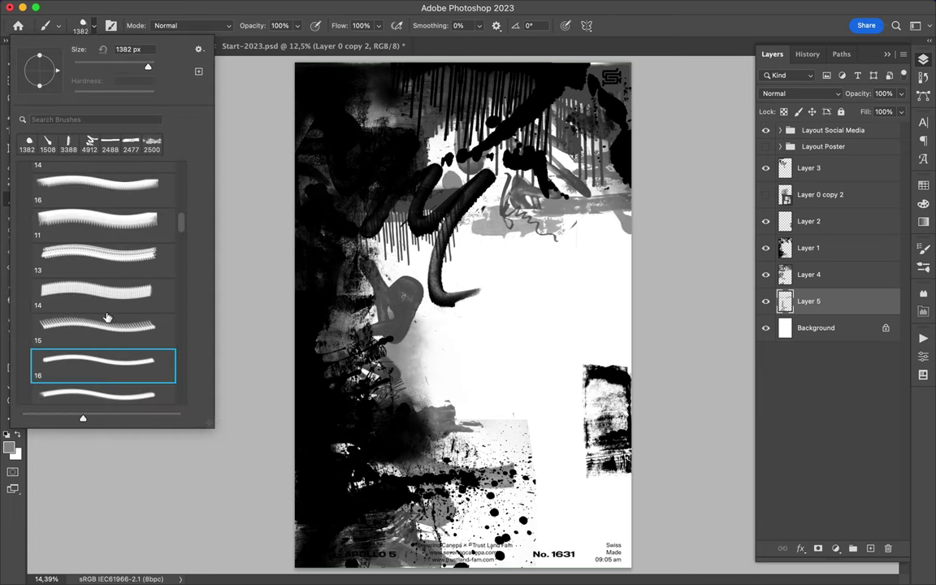
Step: Stamp a mid-grey zigzag spray scribble at the poster's upper right on Layer 5
left_click(108, 322)
left_click(98, 218)
key("Return")
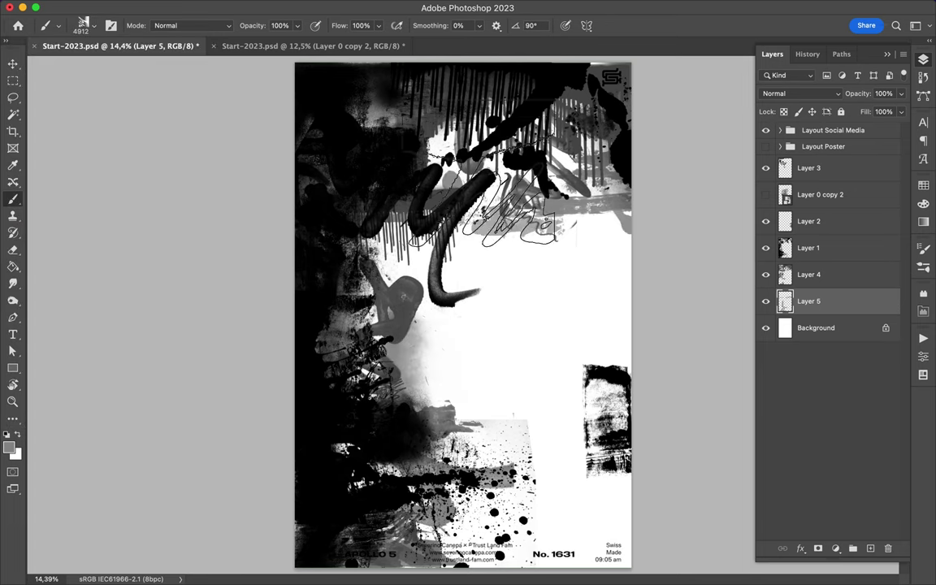
left_click(520, 215)
key("v")
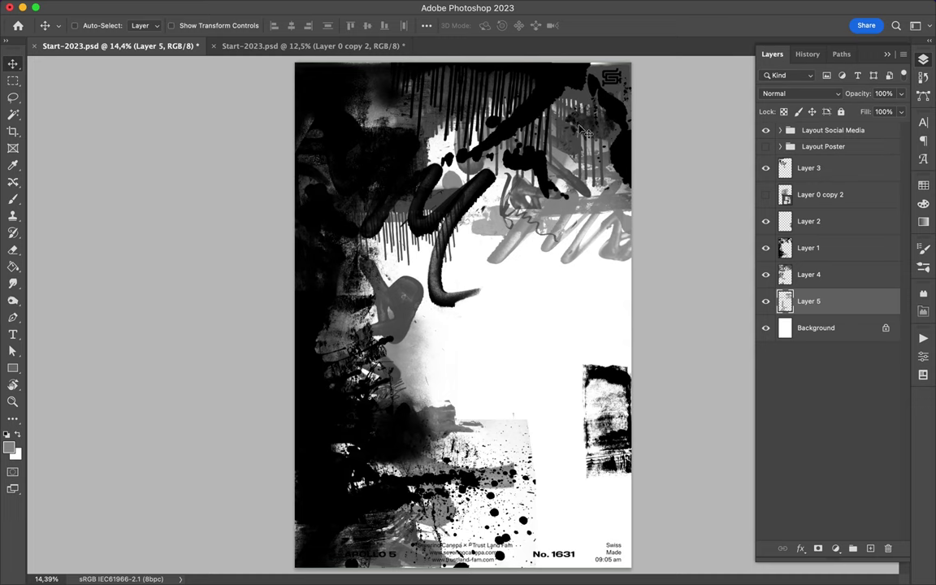
Step: Select Layer 3 and stamp white specks over the dark areas with several WG Dust Particles brushes
left_click(809, 168)
key("b")
left_click(57, 25)
key("Return")
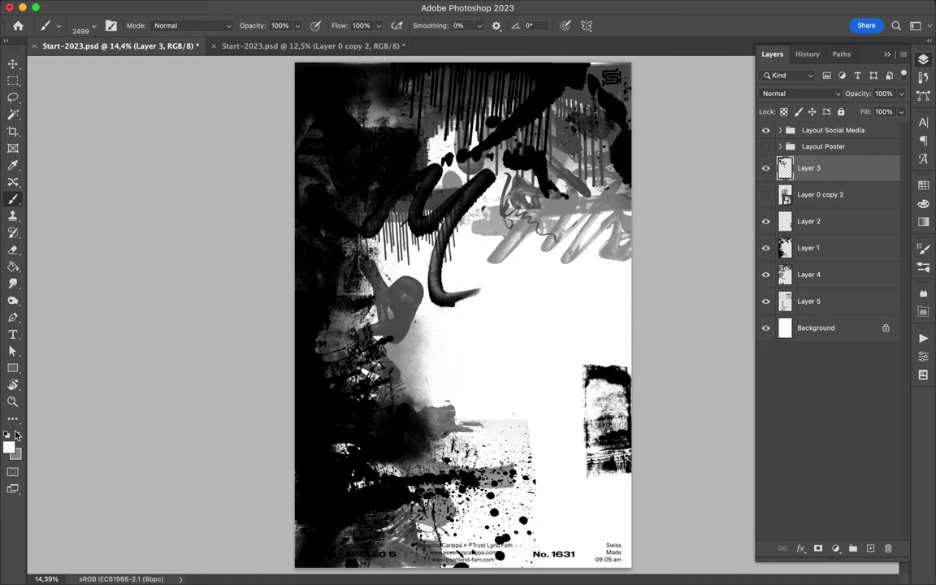
left_click(94, 25)
double_click(122, 244)
left_click(93, 25)
key("Return")
left_click(94, 25)
double_click(69, 329)
left_click(93, 25)
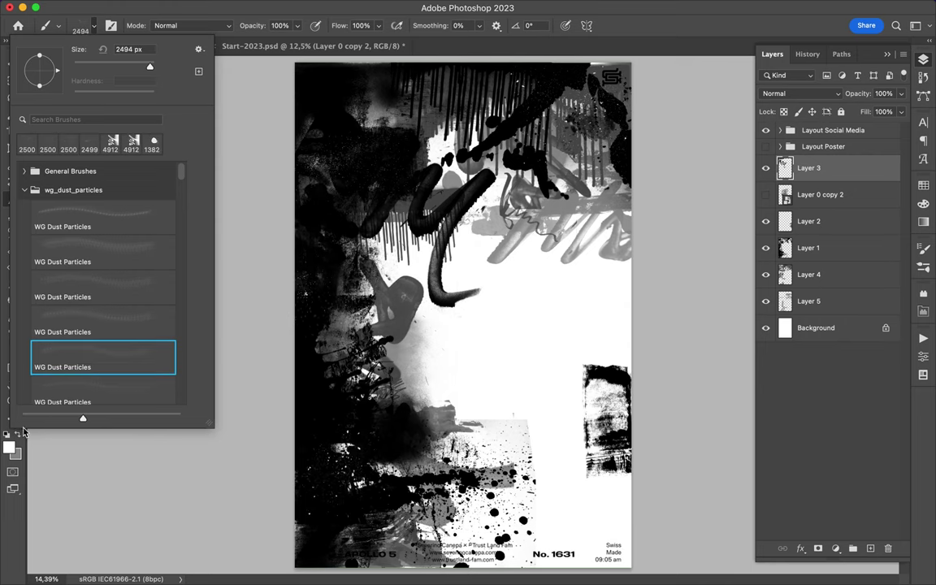
Step: Swap the foreground colour to grey and stamp more WG Dust Particles brushes across the poster's centre on Layer 3
left_click(18, 439)
left_click(93, 25)
double_click(122, 244)
left_click(455, 374)
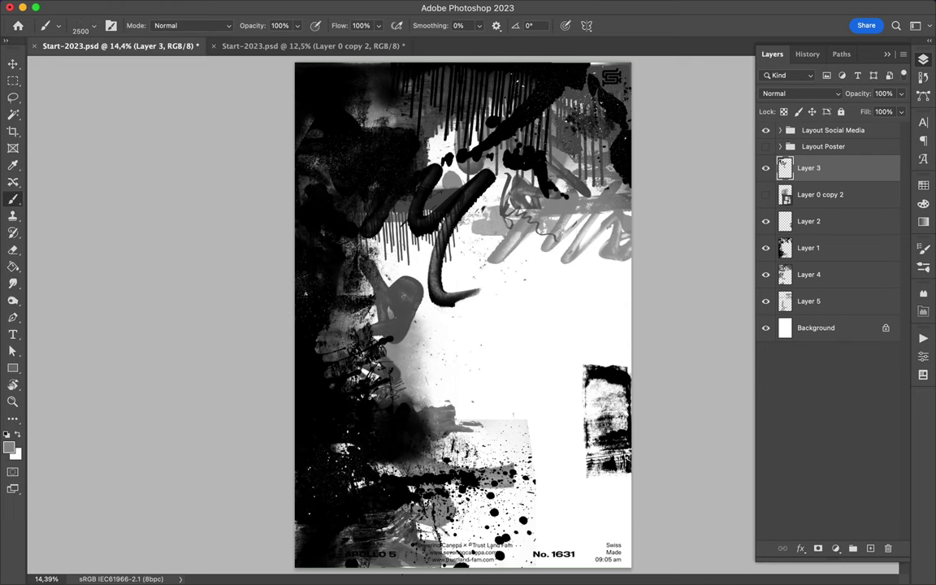
left_click(93, 25)
double_click(88, 342)
left_click(94, 26)
double_click(81, 369)
left_click(94, 25)
double_click(86, 337)
left_click(459, 374)
Step: Show the Layer 0 copy 2 bust again and move it below Layer 5, directly above the Background
left_click(766, 194)
key("v")
left_click_drag(821, 195, 825, 312)
Step: Lasso a strip around the bust's eyes and copy it to a new layer
key("l")
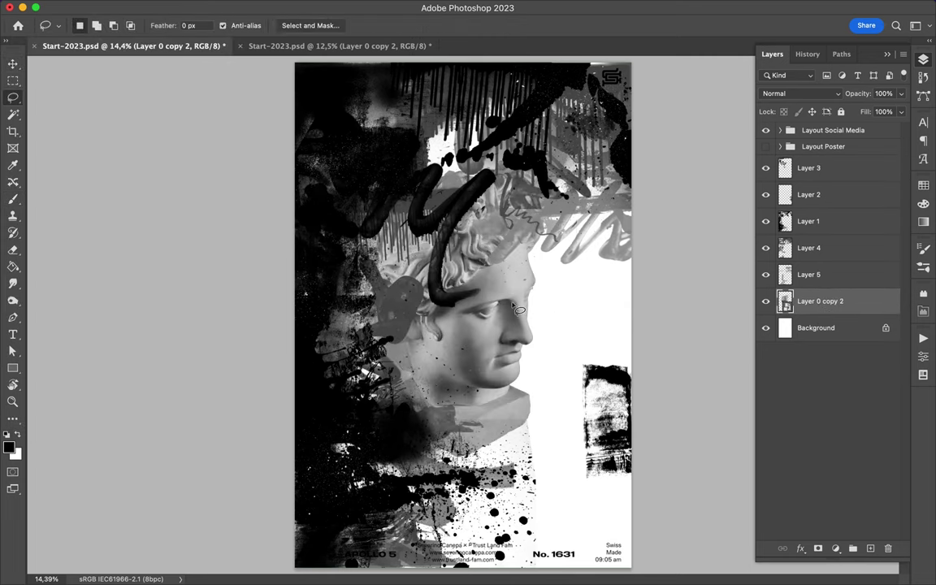
left_click_drag(545, 322, 543, 323)
key("ctrl+j")
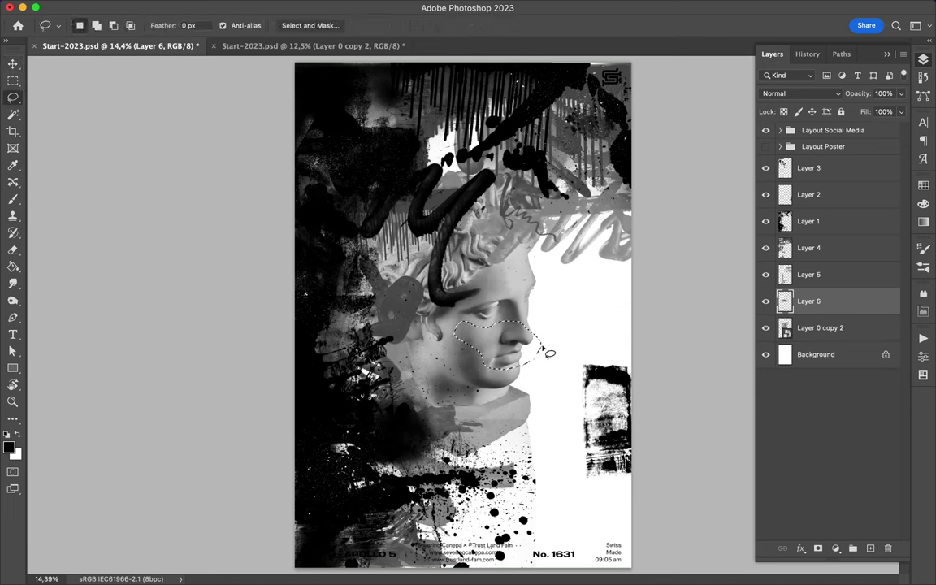
Step: Copy the lassoed nose and mouth of the bust to a new layer and move the piece down and to the right
key("ctrl+j")
key("v")
left_click_drag(481, 343, 512, 375)
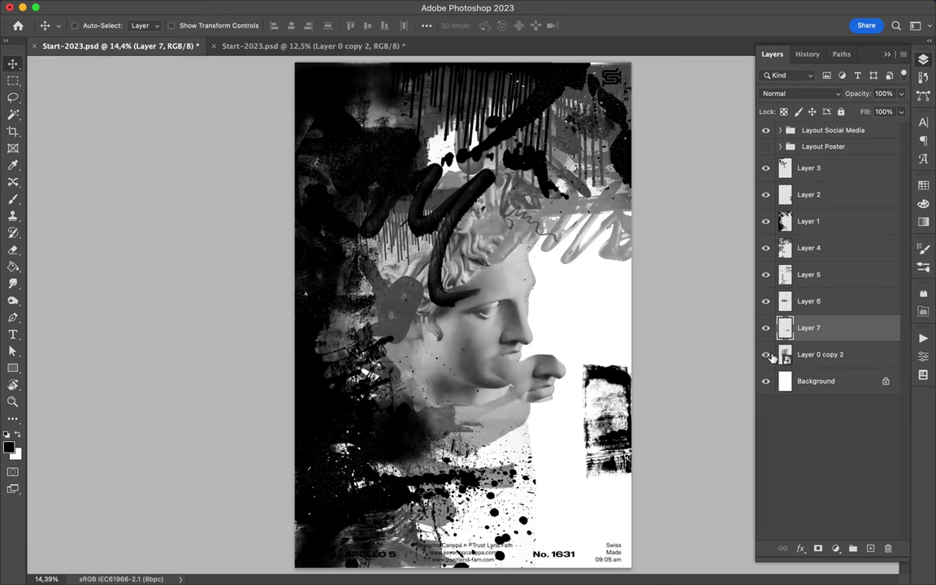
Step: Lasso the top of the bust's hair, copy it to a new layer and shift the piece up and to the left
key("l")
left_click_drag(555, 243, 462, 253)
left_click_drag(559, 258, 561, 254)
key("ctrl+j")
key("Return")
key("alt+bracketright")
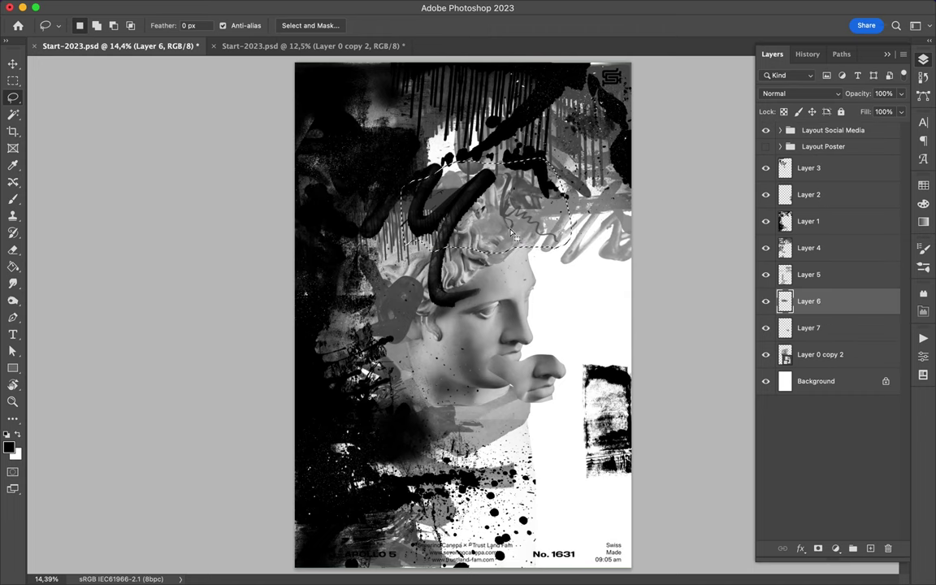
key("ctrl+j")
key("v")
left_click_drag(491, 246, 471, 232)
mouse_move(809, 328)
left_mouse_down()
mouse_move(811, 250)
mouse_move(808, 355)
mouse_move(772, 290)
left_mouse_up()
left_click(766, 301)
left_click(766, 300)
Step: Lasso part of the bust's neck and base, copy it to a new layer, offset the piece and hide Layer 0 copy 2
key("l")
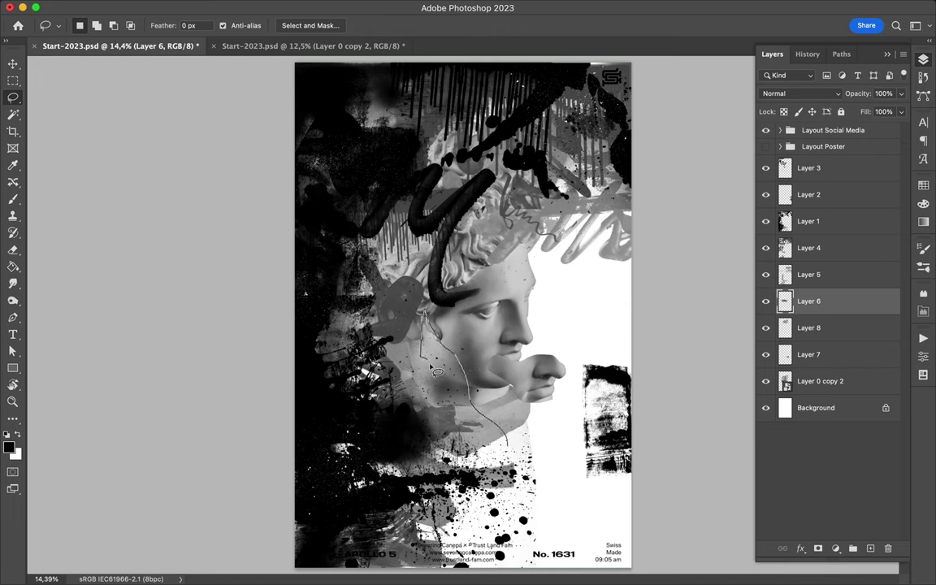
key("alt+bracketleft")
key("alt+bracketleft")
key("alt+bracketleft")
key("ctrl+j")
key("v")
left_click_drag(509, 448, 497, 445)
key("alt+bracketleft")
left_click(766, 407)
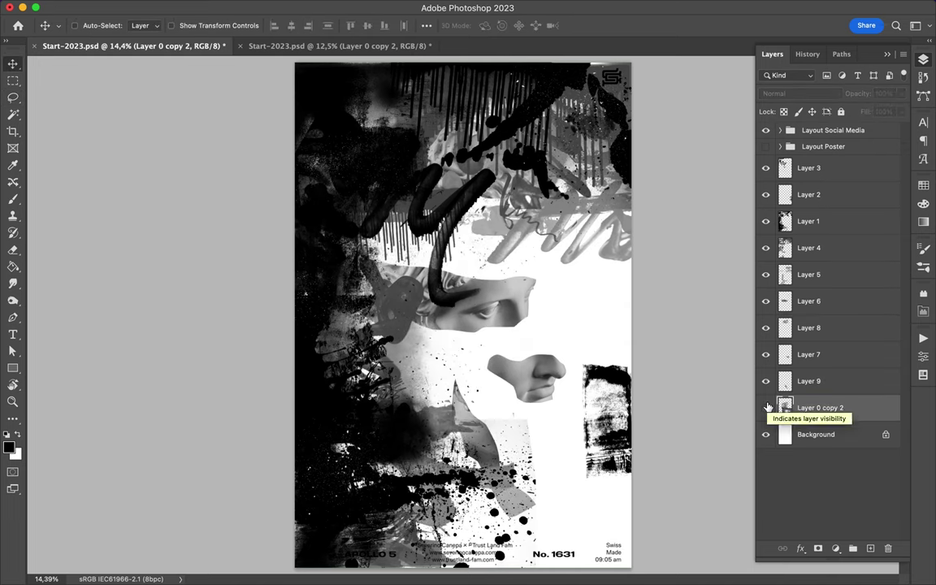
Step: On a new layer above Layer 3, stamp an orange splatter with a Grunge brush near the top of the poster
key("b")
left_click(819, 171)
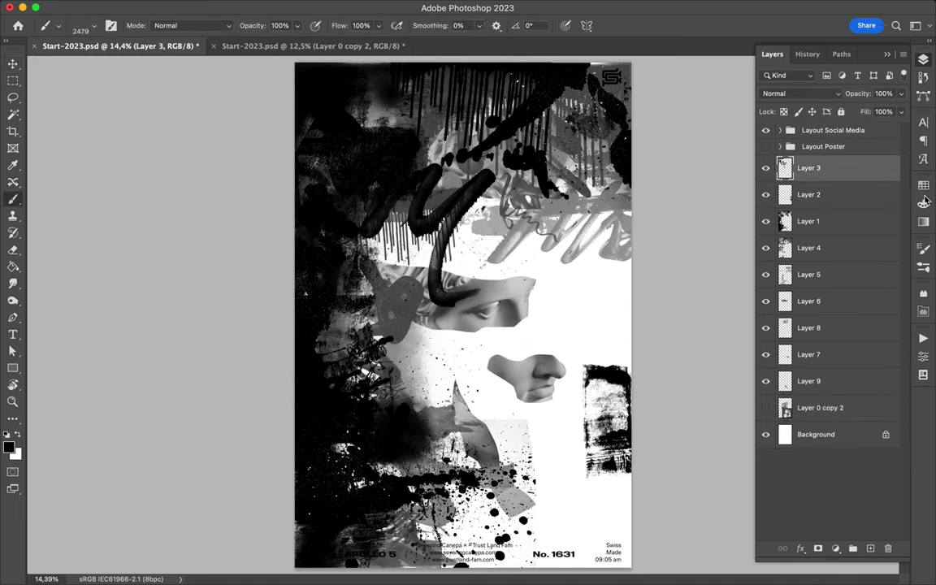
key("ctrl+shift+alt+n")
left_click(923, 185)
left_click(98, 30)
scroll(81, 285, "up", 2)
scroll(79, 344, "down", 2)
scroll(79, 344, "down", 5)
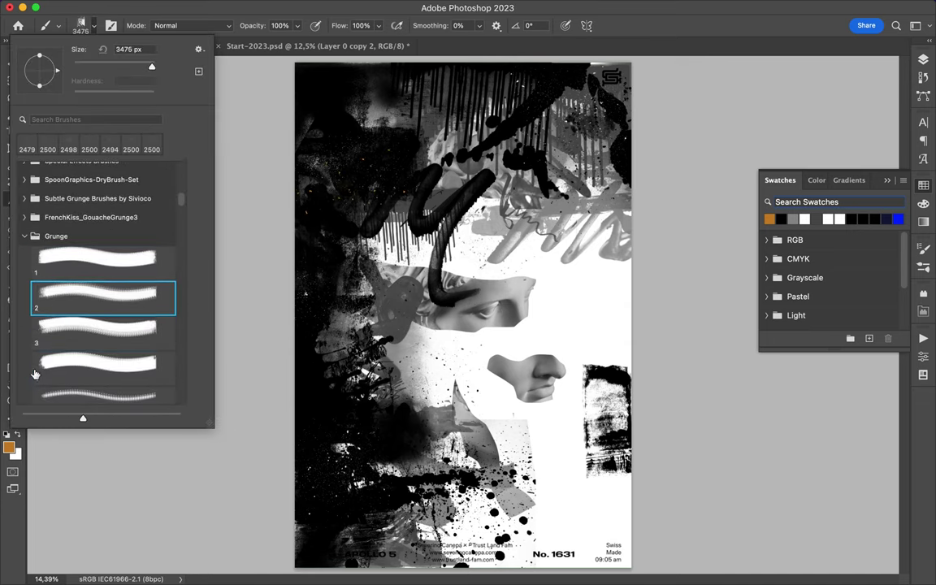
left_click(90, 325)
left_click(540, 112)
Step: Move the orange splatter down beside the bust's forehead, below the grey brush strokes
key("v")
key("m")
key("v")
mouse_move(541, 113)
left_mouse_down()
mouse_move(525, 209)
mouse_move(542, 283)
mouse_move(559, 273)
left_mouse_up()
key("F7")
left_click(811, 167)
Step: Stamp orange Grunge textures on Layer 10 in the poster's lower-left corner and as a drip in its upper-left corner
key("b")
left_click(84, 25)
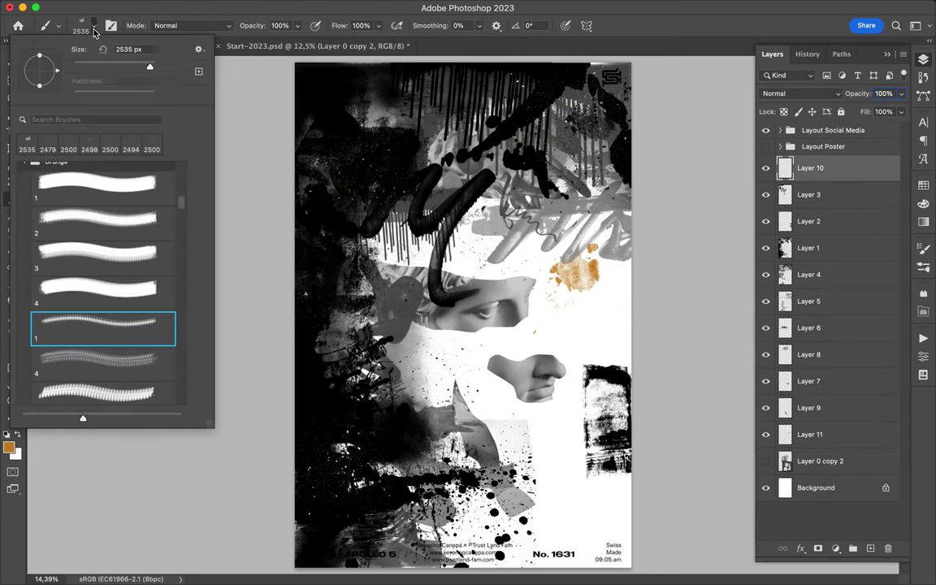
scroll(94, 355, "down", 4)
left_click(78, 337)
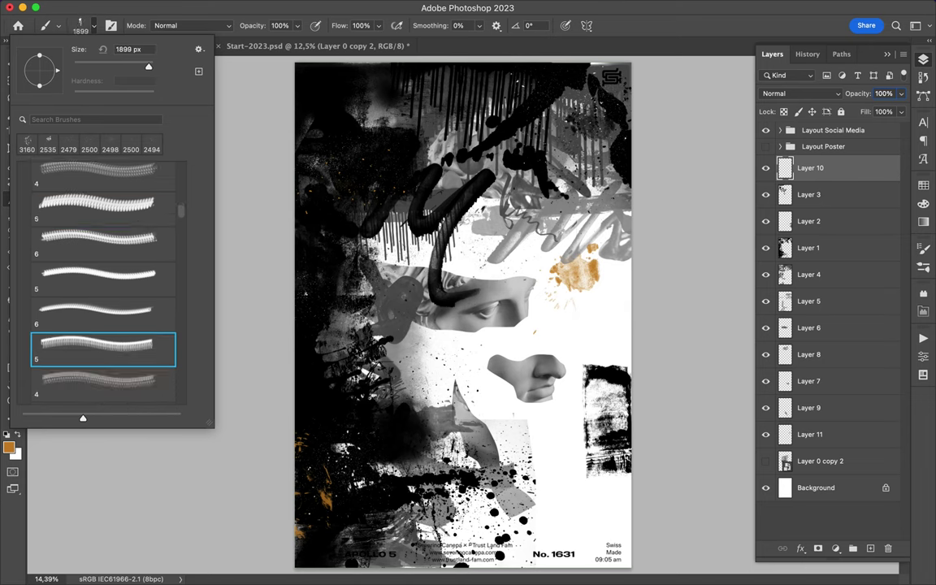
left_click(322, 100)
key("v")
key("b")
Step: Stamp more orange splatters along the poster's left edge, a small splash near its centre and a mark on the black block
left_click(84, 25)
left_click(103, 380)
left_click(306, 248)
left_click(84, 25)
left_click(125, 281)
key("Return")
left_click(84, 25)
left_click(103, 320)
left_click(544, 467)
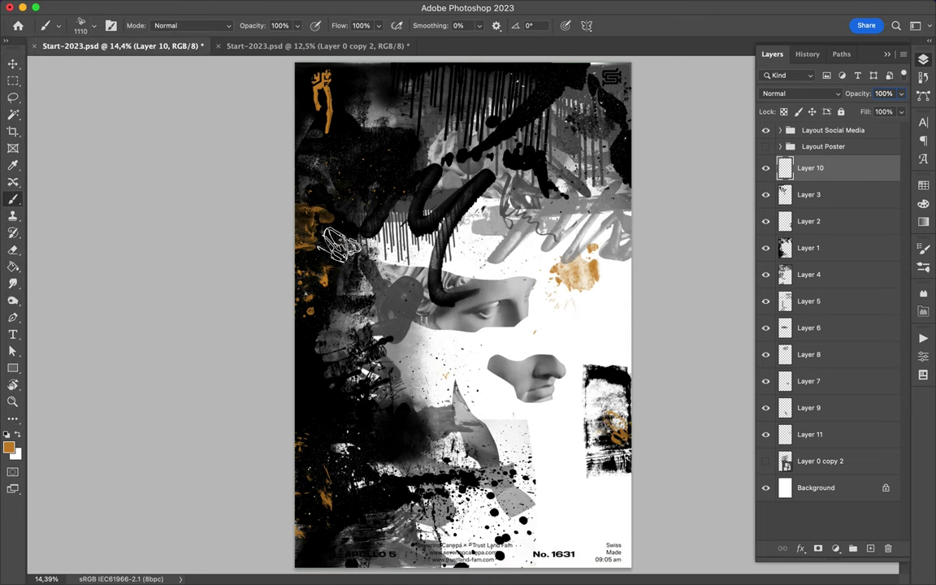
Step: Stamp orange paint drips along the top edge of the poster with a 3120 px brush
left_click(84, 25)
scroll(99, 261, "down", 3)
left_click(102, 251)
left_click(471, 70)
Step: On a new layer, hand-letter HERE WE ARE in orange over three lines with the 250 px Marky Mark brush
left_click(84, 25)
scroll(98, 269, "down", 5)
left_click(30, 197)
scroll(59, 269, "up", 10)
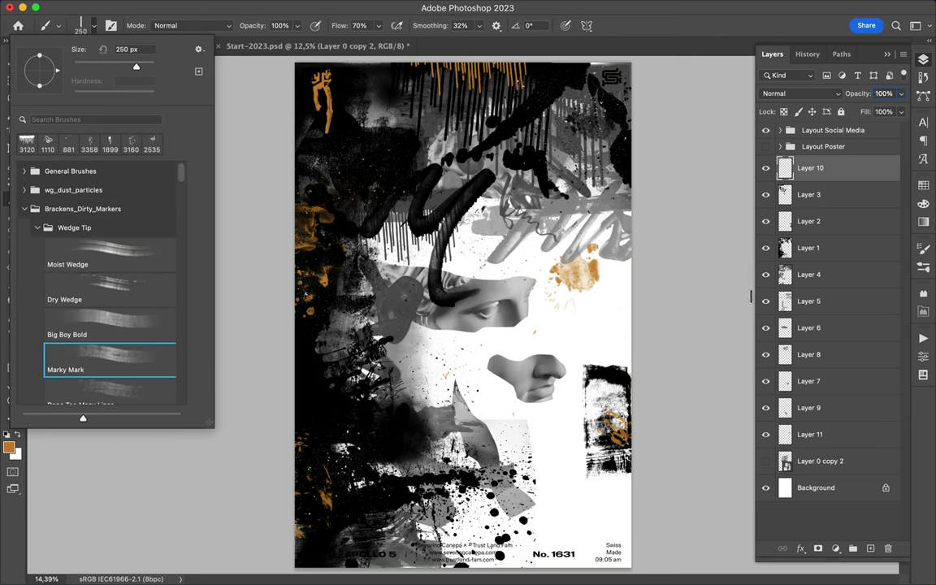
key("super+shift+alt+n")
scroll(436, 254, "up", 2)
key("period")
key("Escape")
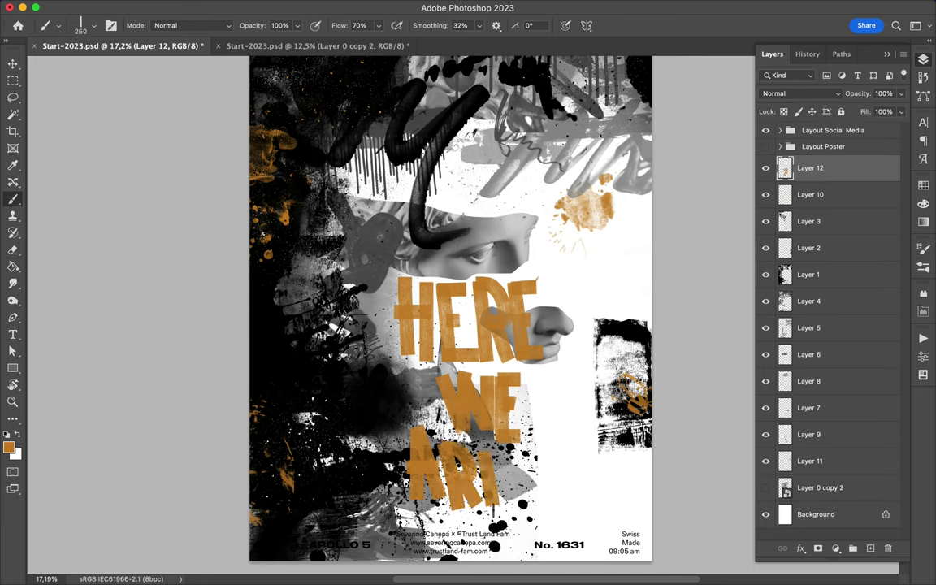
Step: Place Layer 12 below Layer 11, shrink the orange lettering and move it below the bust's mouth
key("v")
left_click_drag(810, 168, 805, 476)
left_click_drag(455, 390, 563, 394)
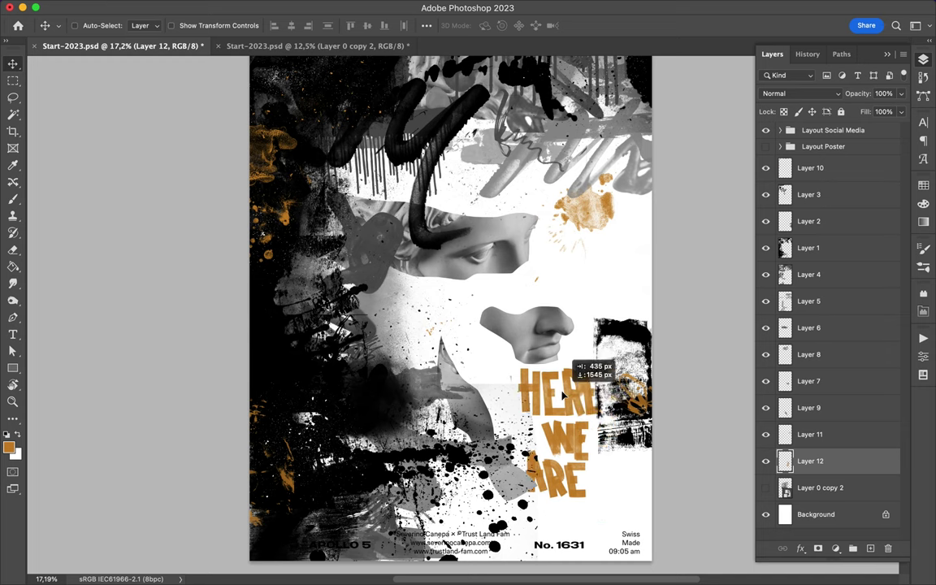
Step: On a new layer, hand-letter HERE WE ARE in black on one line above the nose with a 158 px marker brush
key("b")
scroll(572, 398, "up", 2)
left_click(81, 26)
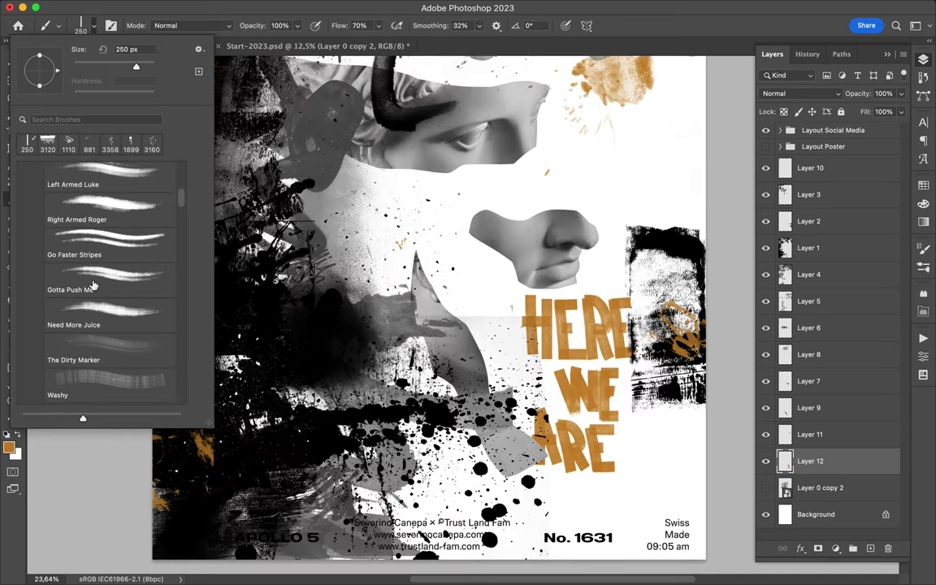
double_click(97, 304)
scroll(459, 431, "up", 2)
key("ctrl+shift+alt+n")
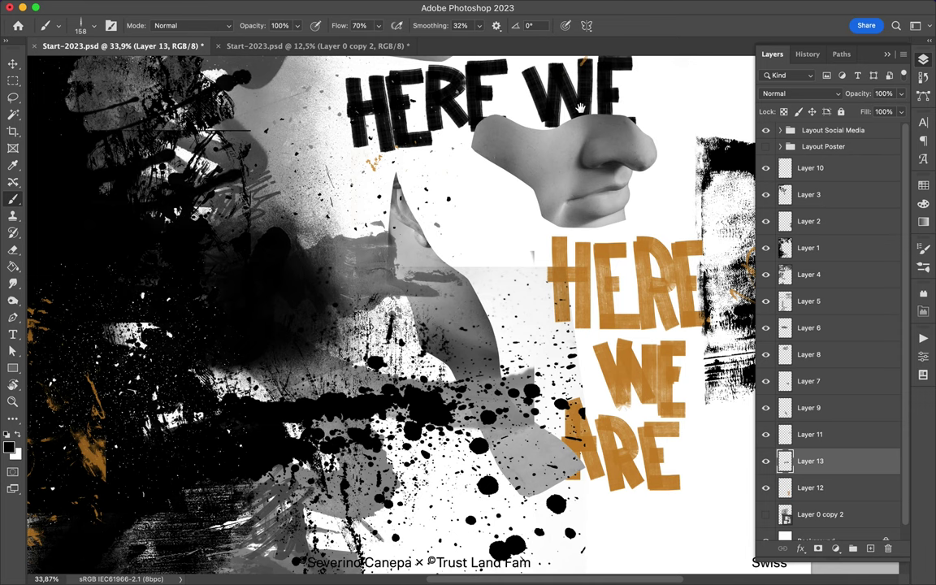
left_click_drag(580, 108, 468, 172)
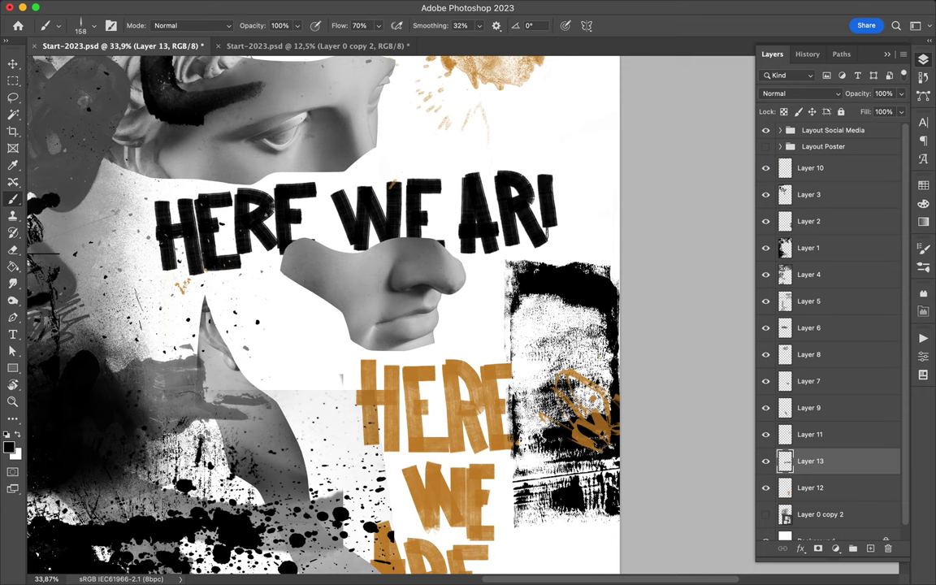
Step: Shrink the black HERE WE ARE lettering, place its layer above Layer 3 and position it on the bust's forehead
key("v")
key("super+0")
key("super+t")
left_click_drag(532, 280, 401, 199)
left_click_drag(811, 461, 813, 194)
left_click_drag(398, 186, 401, 199)
Step: On a new layer, write HERE in white on the dark left side of the poster with the 32 px Get Rekt brush
scroll(463, 312, "up", 2)
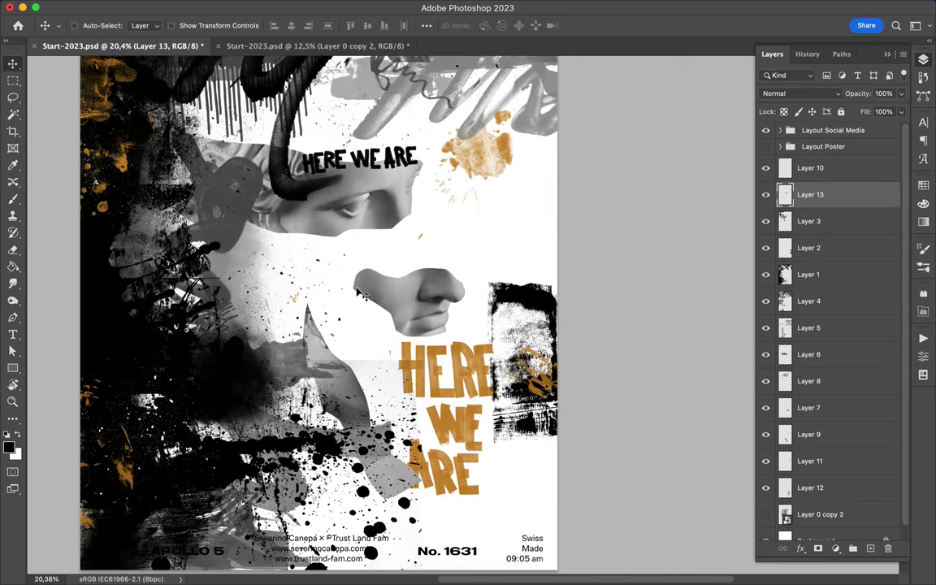
key("b")
key("super+shift+alt+n")
left_click(58, 26)
scroll(125, 286, "down", 5)
left_click(115, 244)
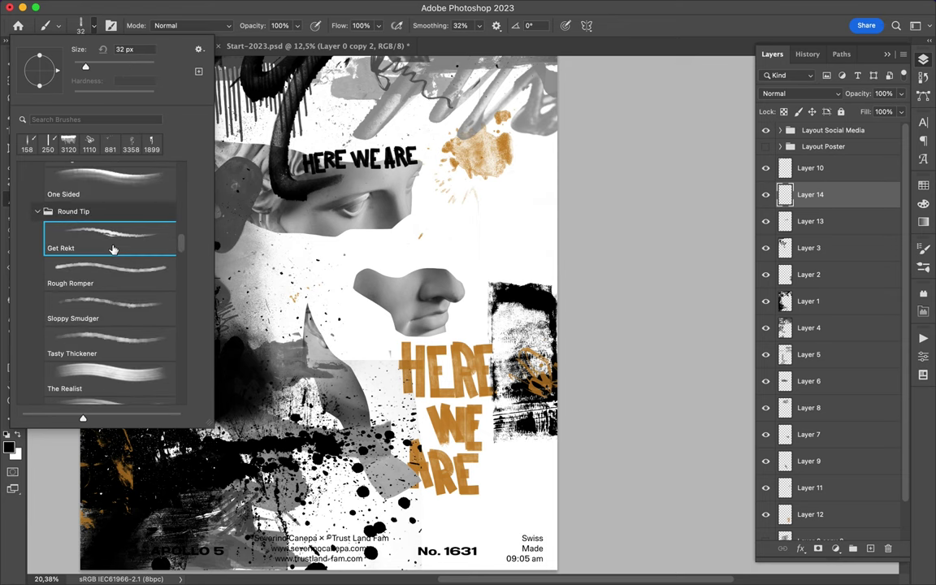
key("Return")
key("x")
scroll(243, 358, "up", 5)
left_click_drag(250, 366, 250, 428)
scroll(162, 423, "up", 2)
left_click_drag(123, 447, 166, 447)
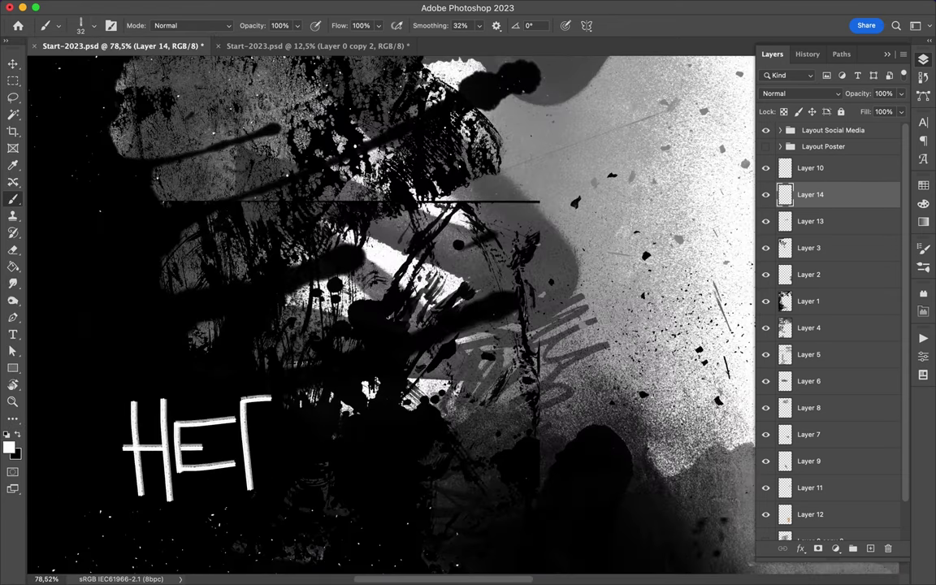
Step: Write WE and ARE in white on two lines beneath the thin HERE lettering
scroll(390, 313, "down", 5)
left_click_drag(163, 325, 183, 348)
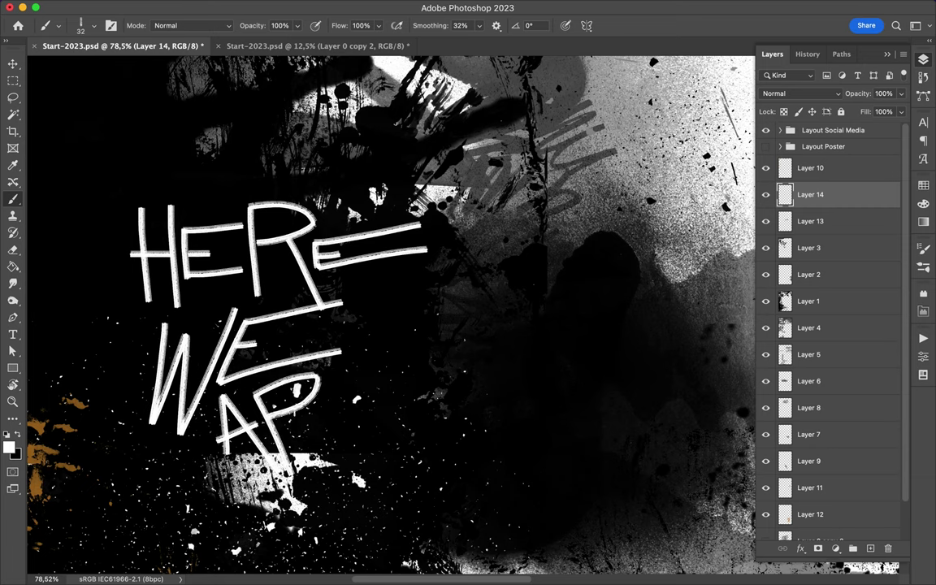
scroll(389, 305, "down", 8)
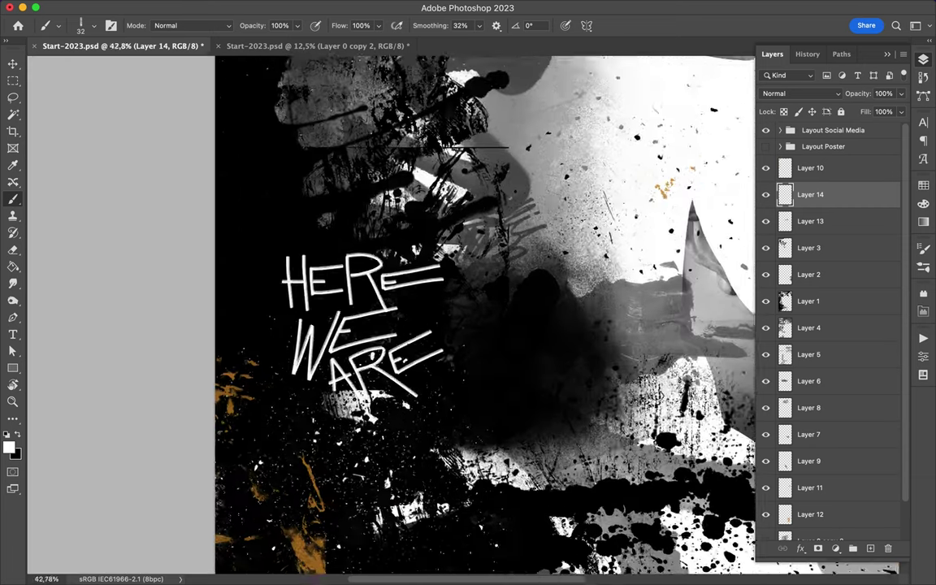
key("v")
scroll(346, 268, "up", 6)
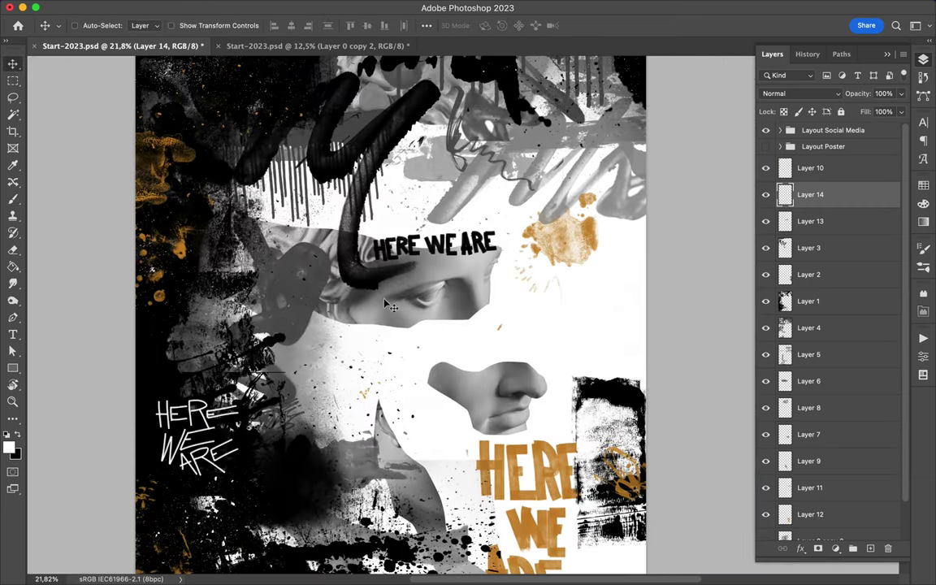
Step: On a new layer, write Here We Are in white across the dark upper-left area with a 75 px brush
key("b")
right_click(256, 254)
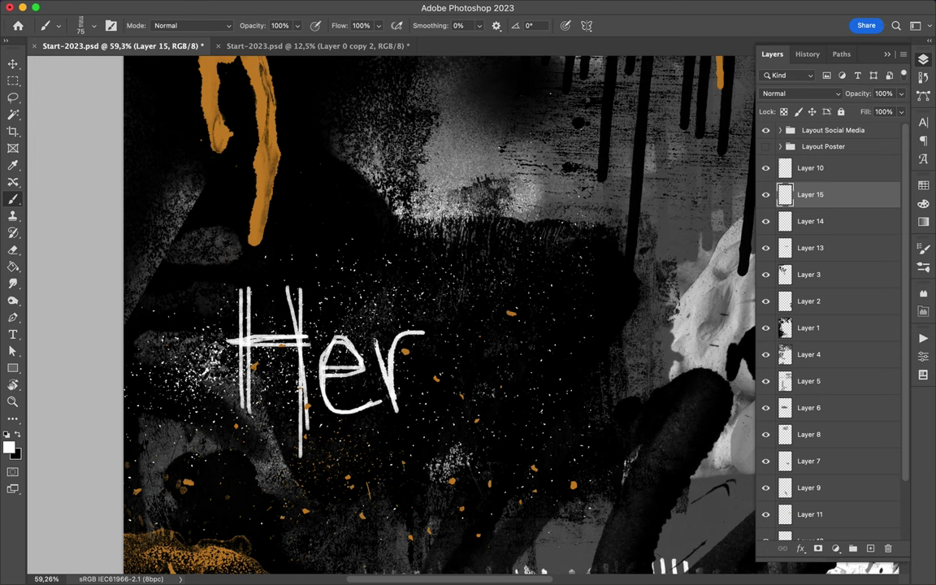
scroll(431, 415, "down", 2)
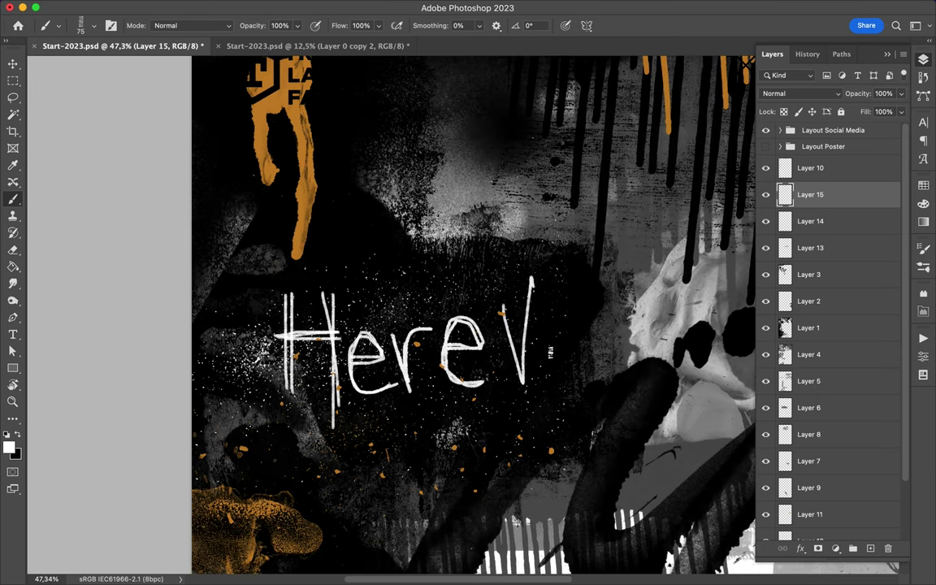
scroll(525, 389, "right", 3)
scroll(239, 402, "down", 3)
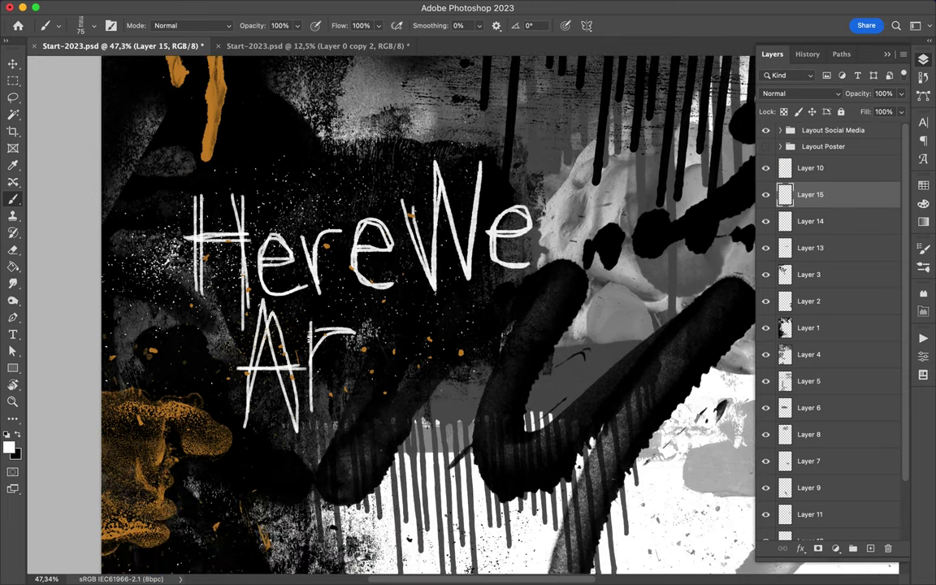
key("ctrl+0")
key("v")
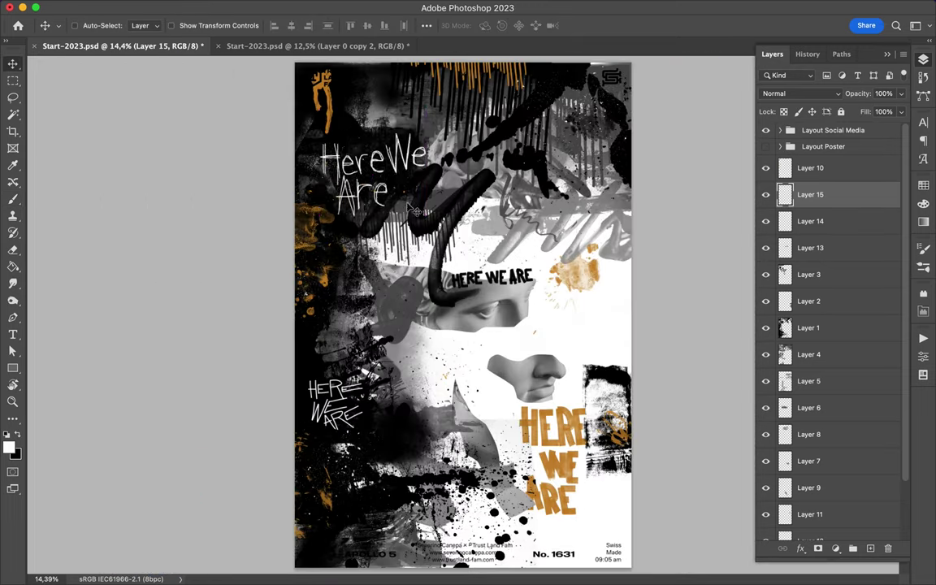
Step: Recolour the Here We Are lettering grey with a clipped rectangle about 2727 by 2044 px, merge them and shift the lettering up-left
key("u")
left_click_drag(339, 92, 464, 202)
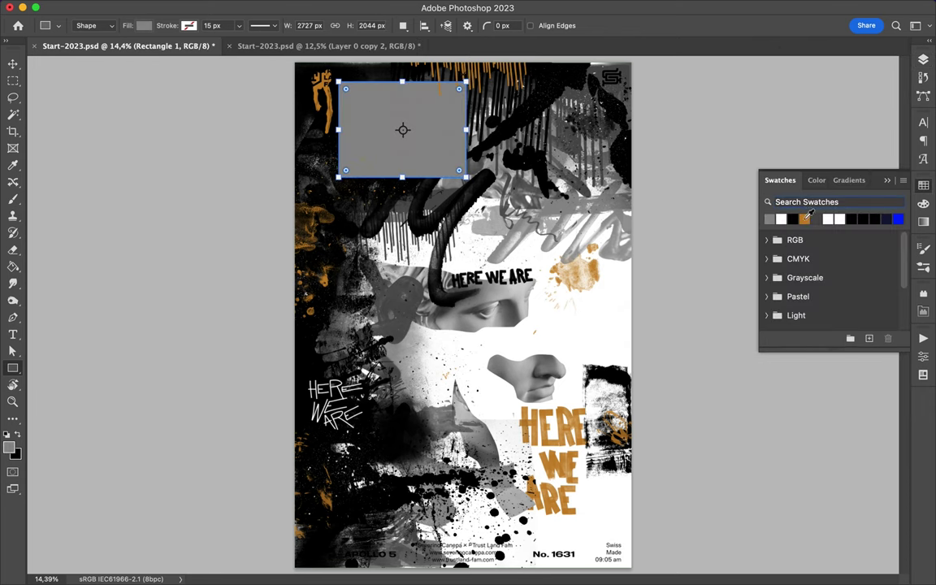
left_click(827, 208, "alt")
key("v")
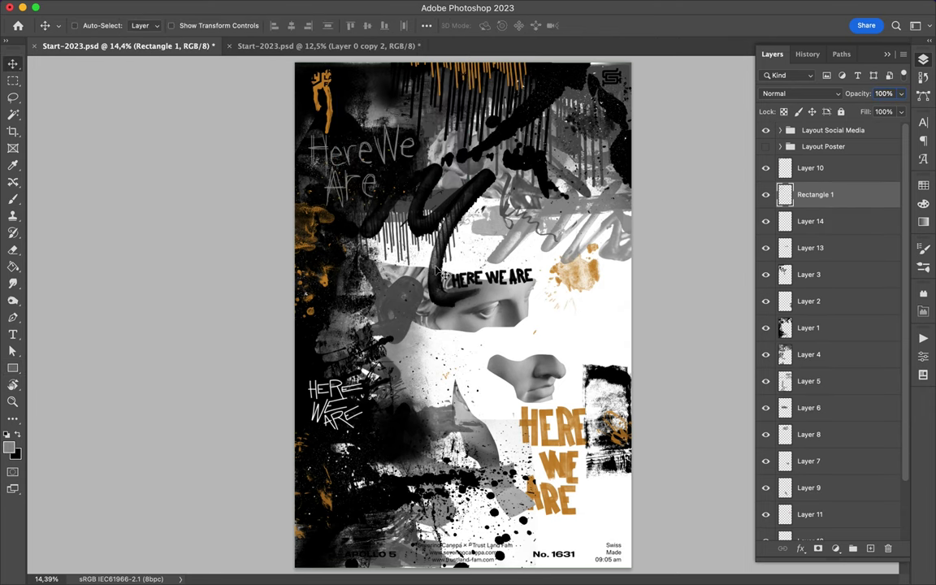
Step: Write HERE in rough grey letters with the 75 px brush in the white gap between the bust's eye and nose
scroll(484, 350, "up", 10)
key("b")
left_click_drag(370, 203, 370, 326)
left_click_drag(369, 266, 426, 265)
left_click_drag(410, 198, 413, 312)
left_click_drag(412, 197, 412, 324)
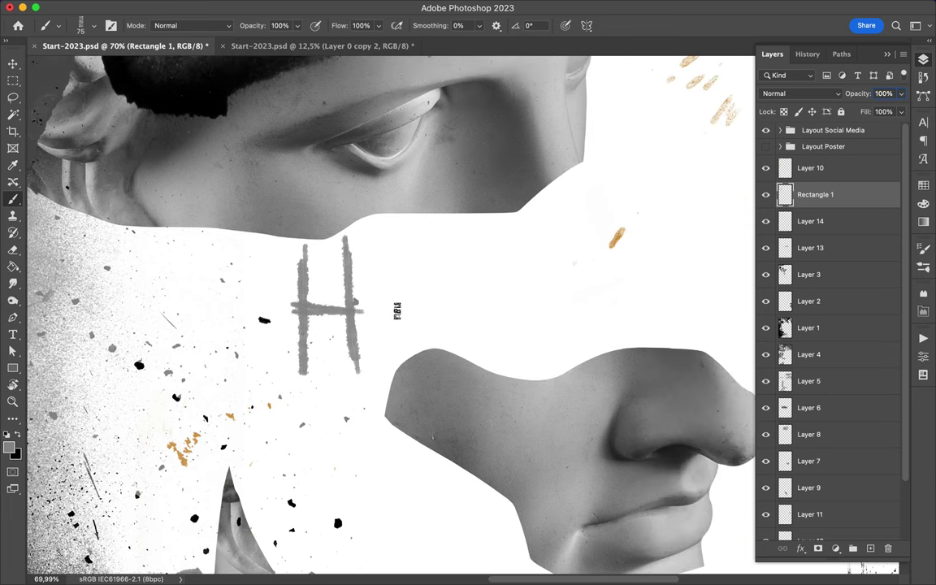
mouse_move(365, 261)
left_mouse_down()
mouse_move(370, 357)
mouse_move(464, 333)
left_mouse_up()
left_click_drag(364, 268, 459, 277)
left_click_drag(366, 307, 394, 302)
mouse_move(476, 254)
left_mouse_down()
mouse_move(480, 349)
mouse_move(485, 302)
mouse_move(530, 345)
left_mouse_up()
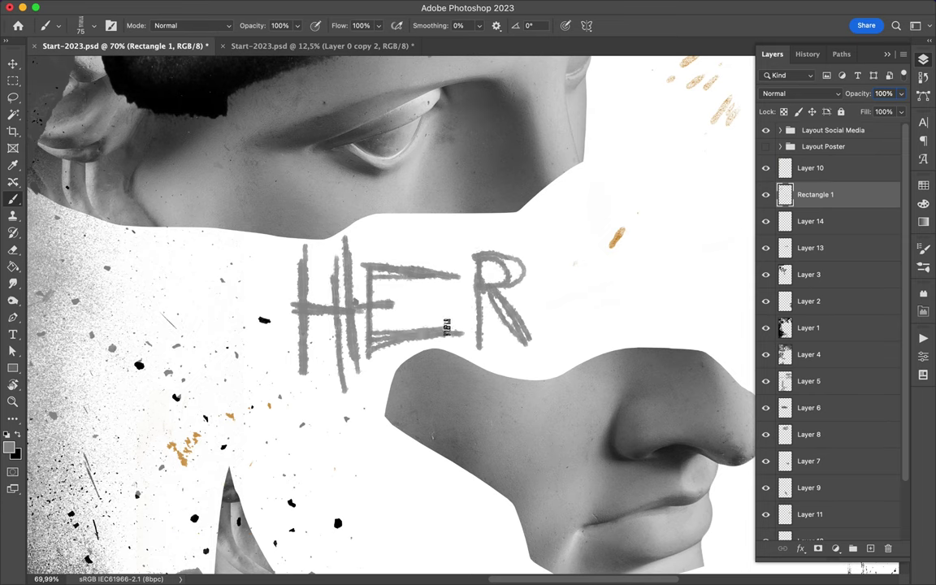
scroll(446, 328, "down", 1)
scroll(439, 256, "right", 3)
mouse_move(436, 231)
left_mouse_down()
mouse_move(456, 359)
mouse_move(514, 227)
left_mouse_up()
left_click_drag(439, 359, 503, 351)
left_click_drag(438, 285, 495, 275)
Step: Write WE and WERE in grey on two lines beneath the rough HERE lettering
scroll(417, 391, "down", 1)
mouse_move(287, 356)
left_mouse_down()
mouse_move(333, 378)
mouse_move(269, 366)
mouse_move(317, 325)
mouse_move(390, 382)
mouse_move(356, 457)
left_mouse_up()
scroll(356, 458, "down", 3)
mouse_move(224, 365)
left_mouse_down()
mouse_move(236, 456)
mouse_move(260, 366)
mouse_move(288, 358)
left_mouse_up()
mouse_move(321, 400)
left_mouse_down()
mouse_move(318, 362)
mouse_move(360, 372)
mouse_move(340, 403)
mouse_move(389, 370)
left_mouse_up()
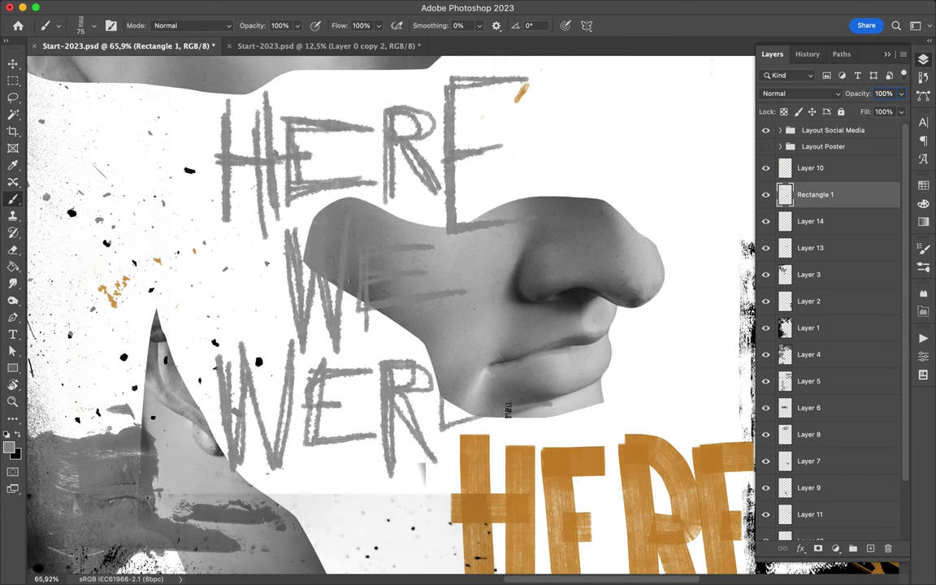
Step: Select the HERE WE WERE lettering, put it on its own layer, shrink it and place it beside the bust's eye
scroll(595, 321, "down", 6)
key("v")
mouse_move(595, 321)
left_mouse_down()
mouse_move(551, 368)
mouse_move(569, 364)
left_mouse_up()
key("m")
mouse_move(452, 427)
left_mouse_down()
mouse_move(573, 324)
mouse_move(560, 278)
left_mouse_up()
key("ctrl+j")
key("v")
key("ctrl+t")
key("Return")
Step: On a new layer, write HERE WE in thin dark grey letters between the bust's eye and nose with a 60 px brush
scroll(463, 314, "up", 2)
key("b")
key("ctrl+shift+alt+n")
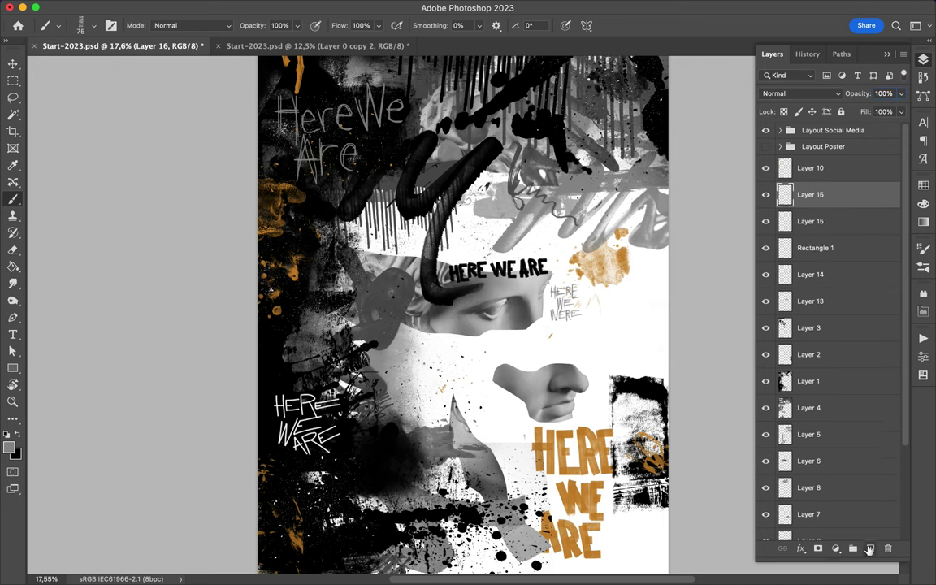
left_click(82, 26)
scroll(109, 319, "down", 10)
key("ctrl+plus")
key("ctrl+plus")
key("Escape")
scroll(609, 420, "up", 2)
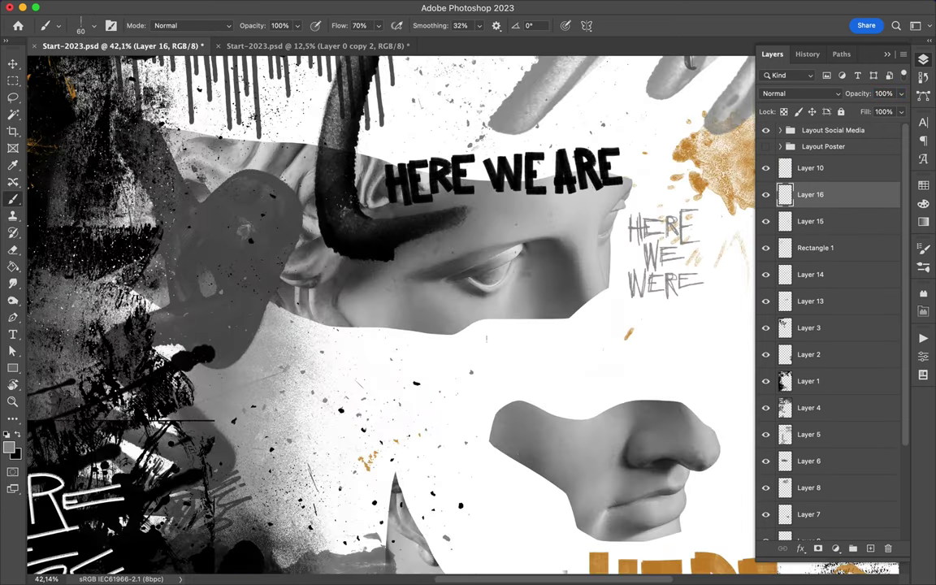
key("F7")
scroll(510, 498, "up", 2)
mouse_move(414, 271)
left_mouse_down()
mouse_move(413, 330)
mouse_move(453, 303)
left_mouse_up()
left_click_drag(452, 260, 453, 329)
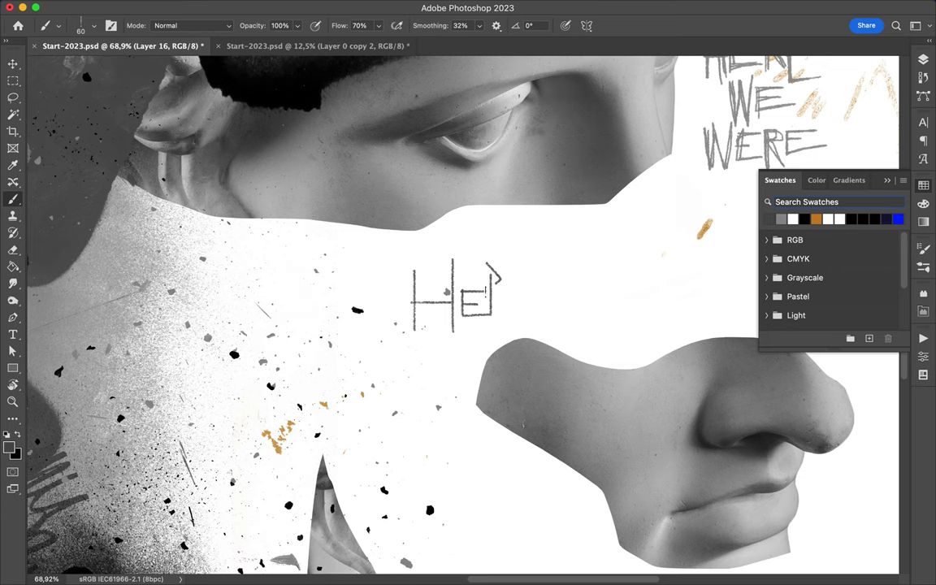
left_click_drag(574, 273, 609, 278)
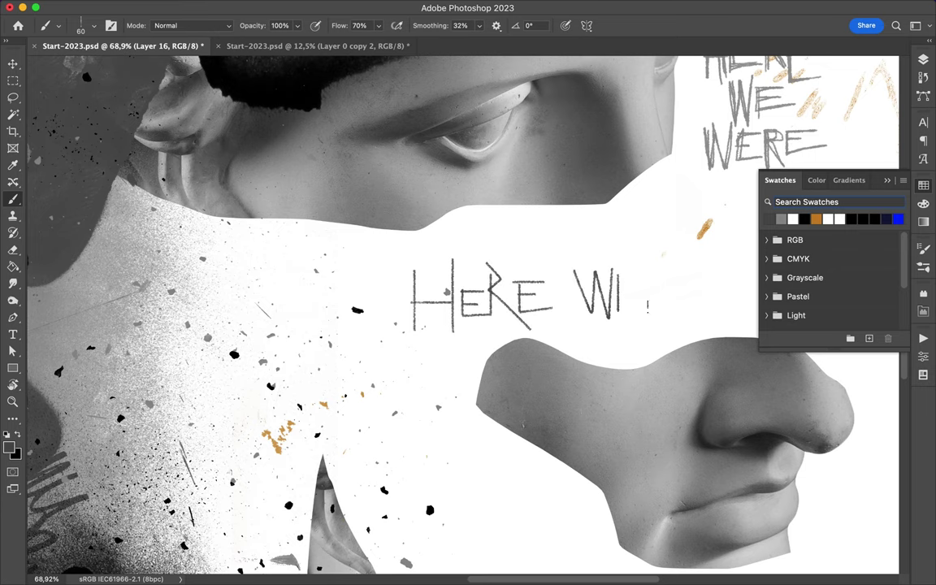
Step: Write ARE in the same dark grey strokes to complete the line above the nose
scroll(464, 317, "right", 5)
left_click_drag(509, 347, 550, 355)
left_click_drag(505, 314, 635, 327)
Step: Retrace the dark grey HERE WE ARE letters with extra strokes to thicken them
mouse_move(292, 274)
left_mouse_down()
mouse_move(293, 319)
mouse_move(293, 348)
left_mouse_up()
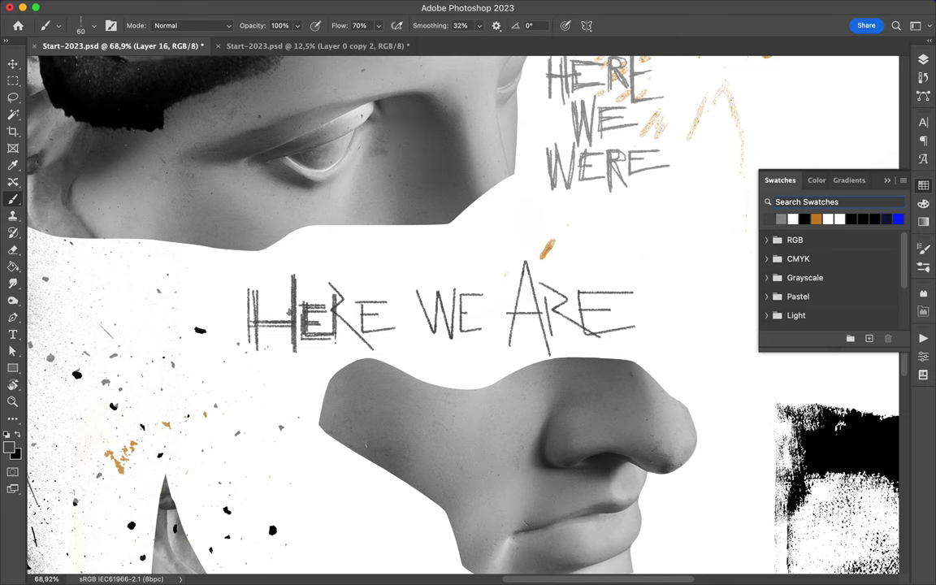
left_click_drag(334, 299, 374, 349)
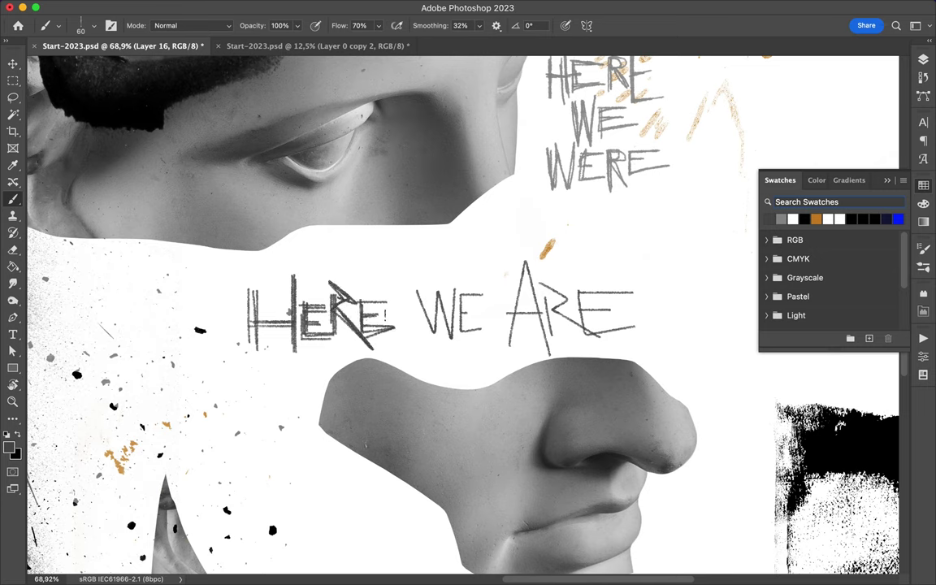
mouse_move(433, 298)
left_mouse_down()
mouse_move(451, 329)
mouse_move(460, 312)
mouse_move(486, 332)
left_mouse_up()
mouse_move(525, 263)
left_mouse_down()
mouse_move(509, 337)
mouse_move(535, 333)
mouse_move(512, 335)
left_mouse_up()
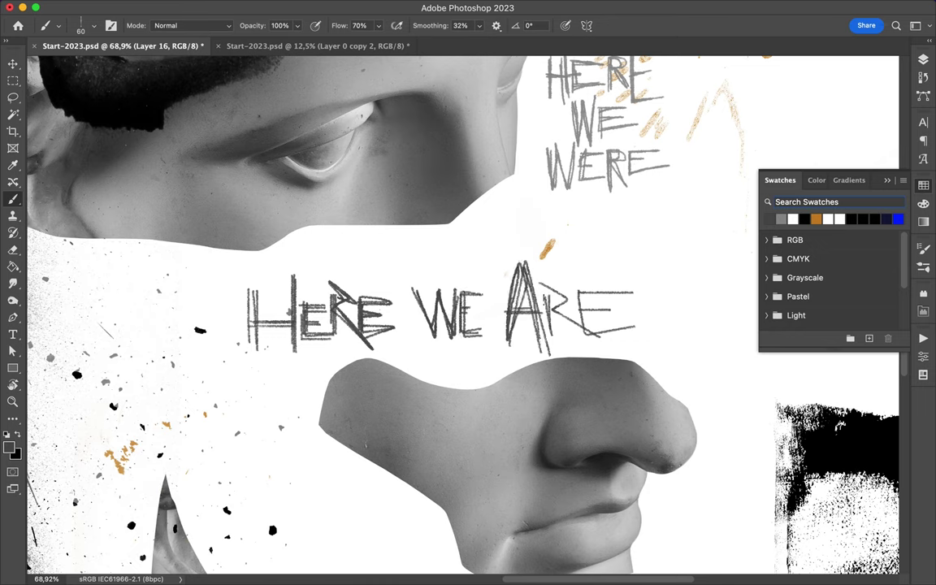
left_click_drag(553, 295, 582, 325)
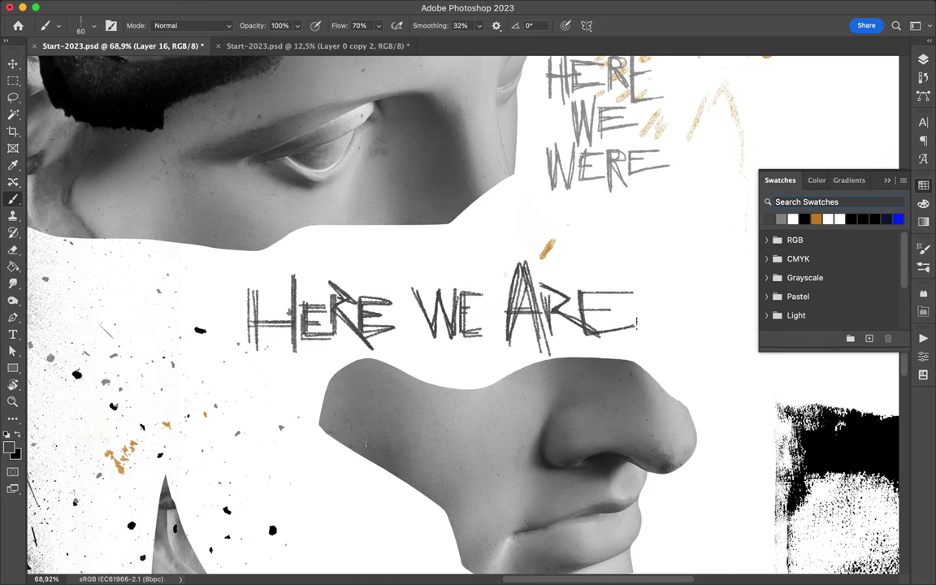
Step: Shrink the dark grey HERE WE ARE lettering, rotate it to vertical and move it to the poster's left edge
key("ctrl+0")
key("v")
key("ctrl+t")
mouse_move(461, 325)
left_mouse_down()
mouse_move(350, 325)
mouse_move(275, 356)
left_mouse_up()
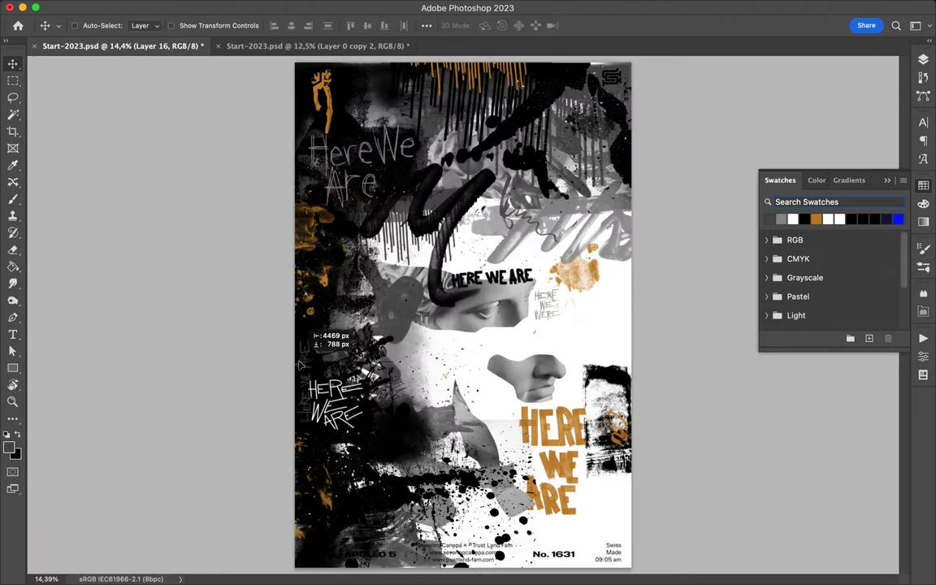
Step: Create a new layer above Layer 16, choose another brush preset, and switch the painting colour to white
scroll(463, 315, "up", 3)
key("b")
key("F7")
left_click(870, 548)
scroll(463, 315, "up", 3)
left_click(57, 26)
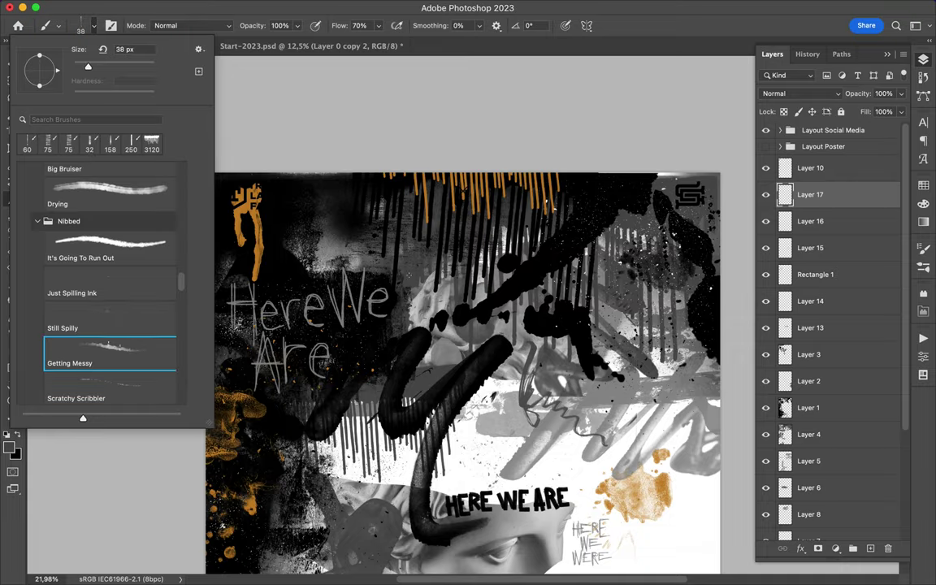
scroll(463, 315, "up", 4)
left_click(110, 252)
key("Return")
key("x")
Step: Paint HERE in large white letters across the poster's upper right, letting the last E run off the right edge
left_click_drag(389, 163, 388, 419)
scroll(464, 310, "down", 2)
left_click_drag(407, 303, 520, 302)
left_click_drag(524, 213, 524, 406)
mouse_move(556, 227)
left_mouse_down()
mouse_move(557, 399)
mouse_move(662, 386)
mouse_move(646, 223)
left_mouse_up()
left_click_drag(557, 300, 601, 299)
scroll(390, 325, "right", 5)
mouse_move(346, 210)
left_mouse_down()
mouse_move(394, 443)
mouse_move(431, 292)
mouse_move(447, 423)
left_mouse_up()
left_click_drag(494, 199, 494, 406)
left_click_drag(495, 319, 528, 319)
left_click_drag(493, 196, 537, 195)
Step: Paint WE in large white letters at the poster's left edge, beside the bust's eye
scroll(494, 190, "down", 2)
scroll(276, 382, "down", 3)
mouse_move(137, 297)
left_mouse_down()
mouse_move(166, 390)
mouse_move(203, 321)
mouse_move(248, 350)
left_mouse_up()
Step: Paint ARE in large white letters at the poster's lower left, with the A running off the edge
scroll(226, 300, "down", 5)
mouse_move(116, 394)
left_mouse_down()
mouse_move(130, 341)
mouse_move(147, 382)
mouse_move(151, 374)
left_mouse_up()
left_click_drag(175, 333, 174, 426)
mouse_move(175, 333)
left_mouse_down()
mouse_move(181, 382)
mouse_move(213, 427)
left_mouse_up()
mouse_move(220, 333)
left_mouse_down()
mouse_move(219, 426)
mouse_move(247, 334)
left_mouse_up()
left_click_drag(220, 426, 248, 427)
Step: Move the large white lettering layer directly beneath Layer 3 in the layer stack
scroll(244, 382, "down", 2)
key("v")
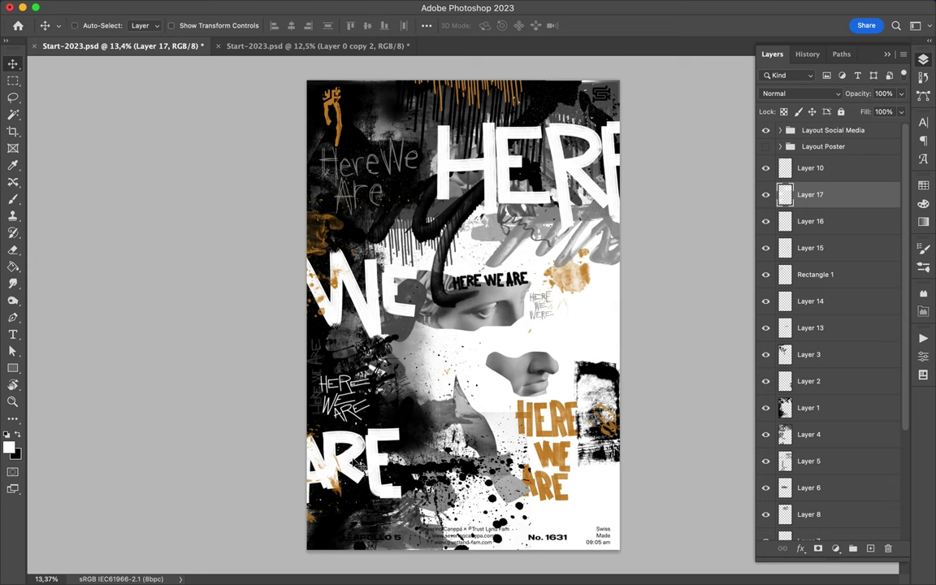
left_click_drag(812, 195, 852, 366)
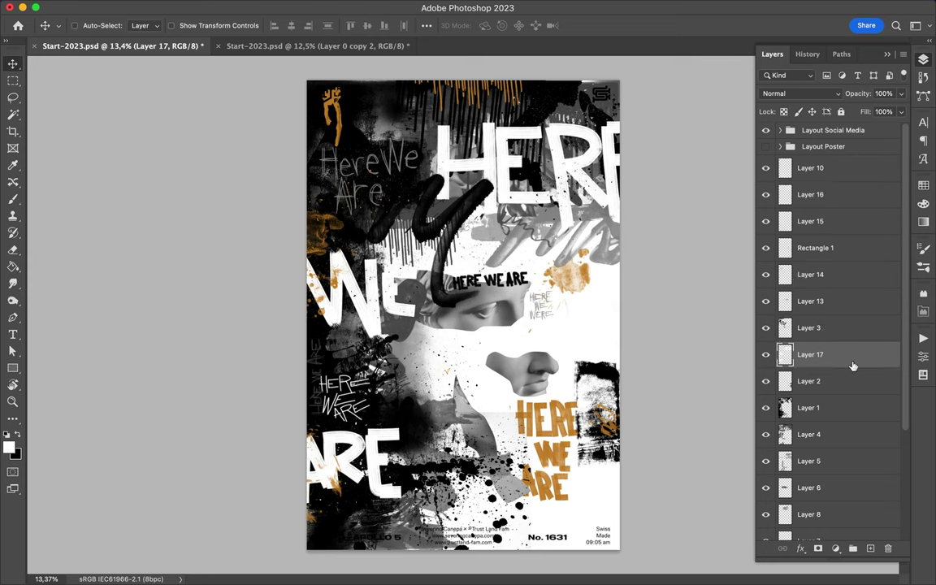
Step: Merge the Monogramme, Shape 1 copy, Shape 1 and Vector Smart Object layers of the Layout Social Media group
left_click(780, 130)
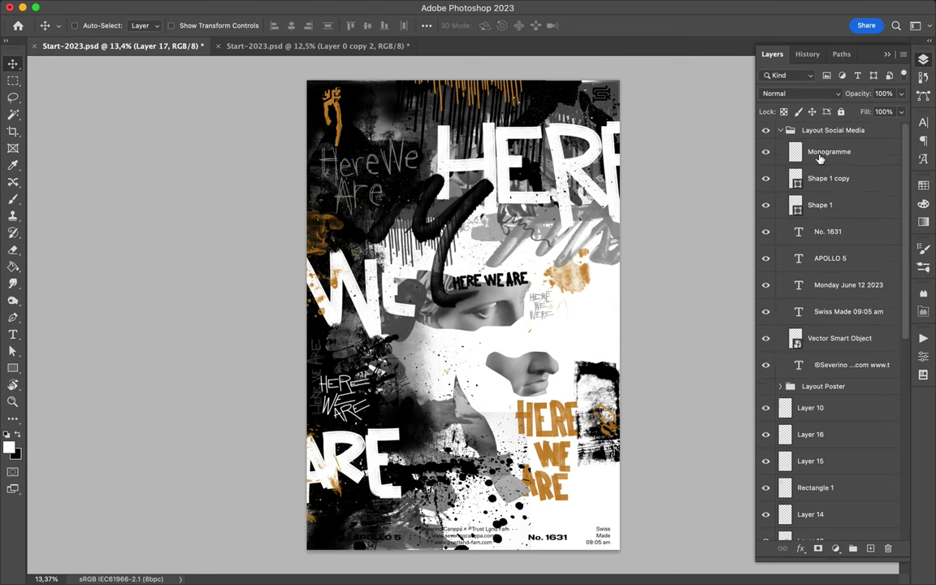
left_click(801, 154)
left_click(813, 205, "shift")
right_click(820, 334)
left_click(700, 376)
Step: Draw a white rectangle across the poster's top logos and clip it to the merged Monogramme layer
key("u")
left_click_drag(309, 80, 619, 108)
key("super+alt+g")
Step: Recolour the APOLLO 5 and Monday June 12 2023 text layers white
scroll(538, 542, "up", 5)
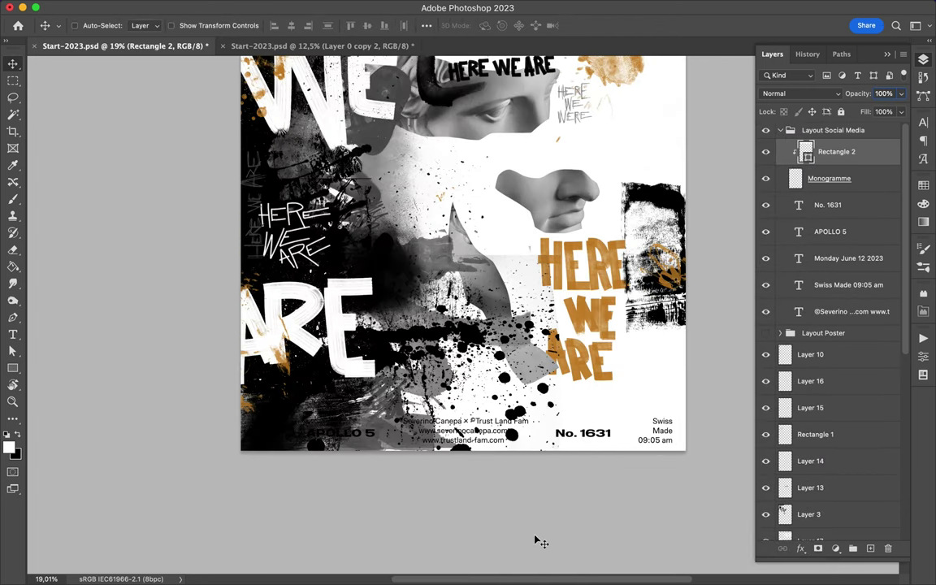
left_click(831, 231)
left_click(848, 258, "shift")
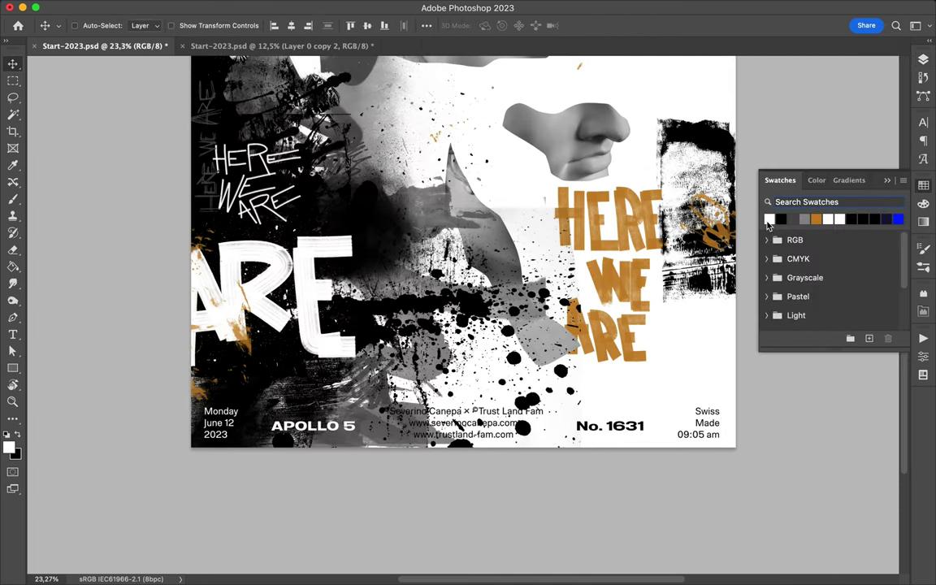
left_click(630, 6)
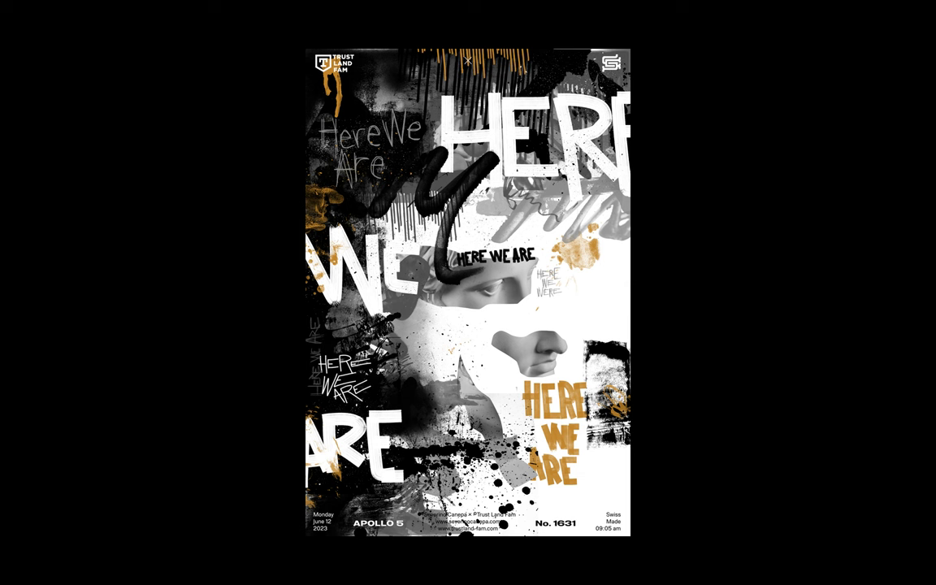